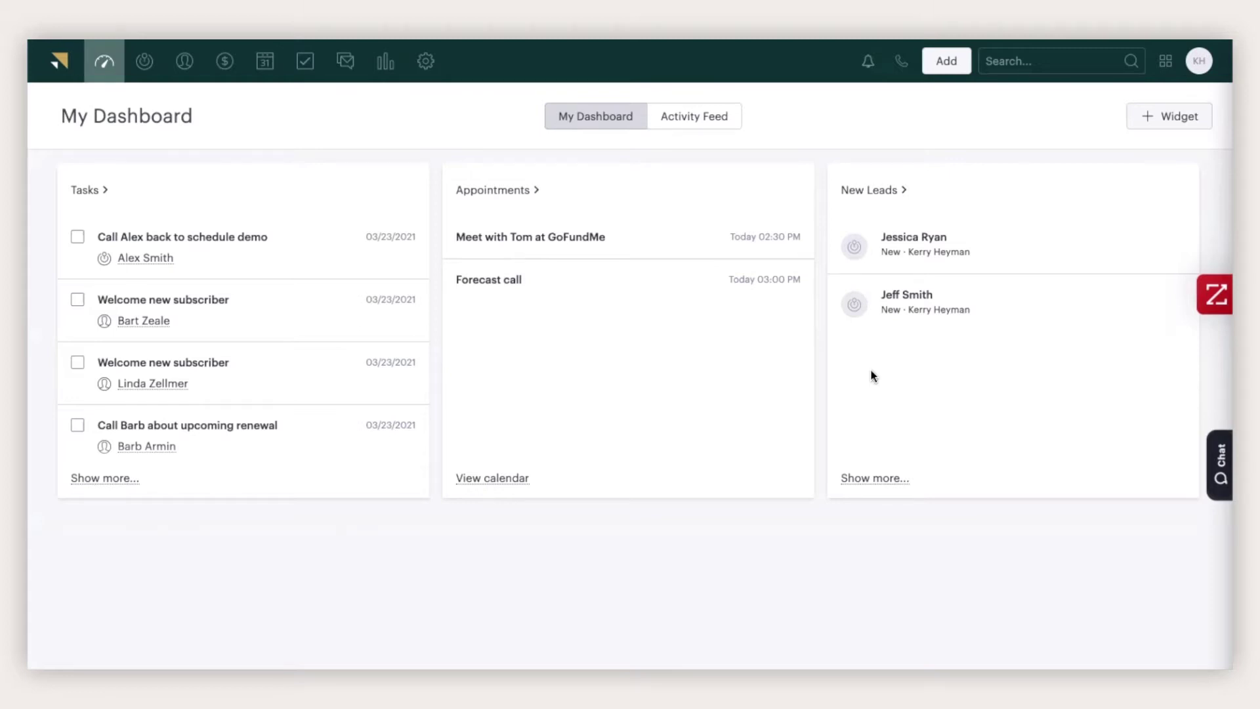
# - Review the widget types available for the dashboard, and close the selection without adding one
pyautogui.click(1149, 120)
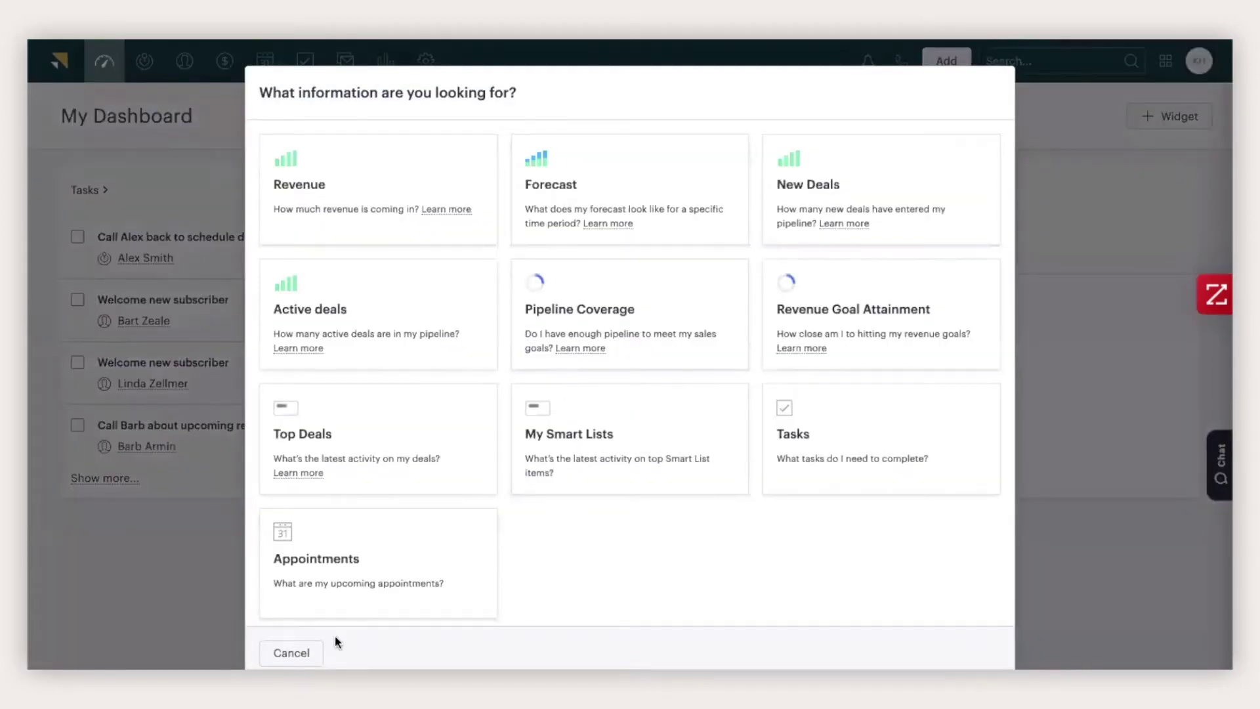
pyautogui.click(279, 653)
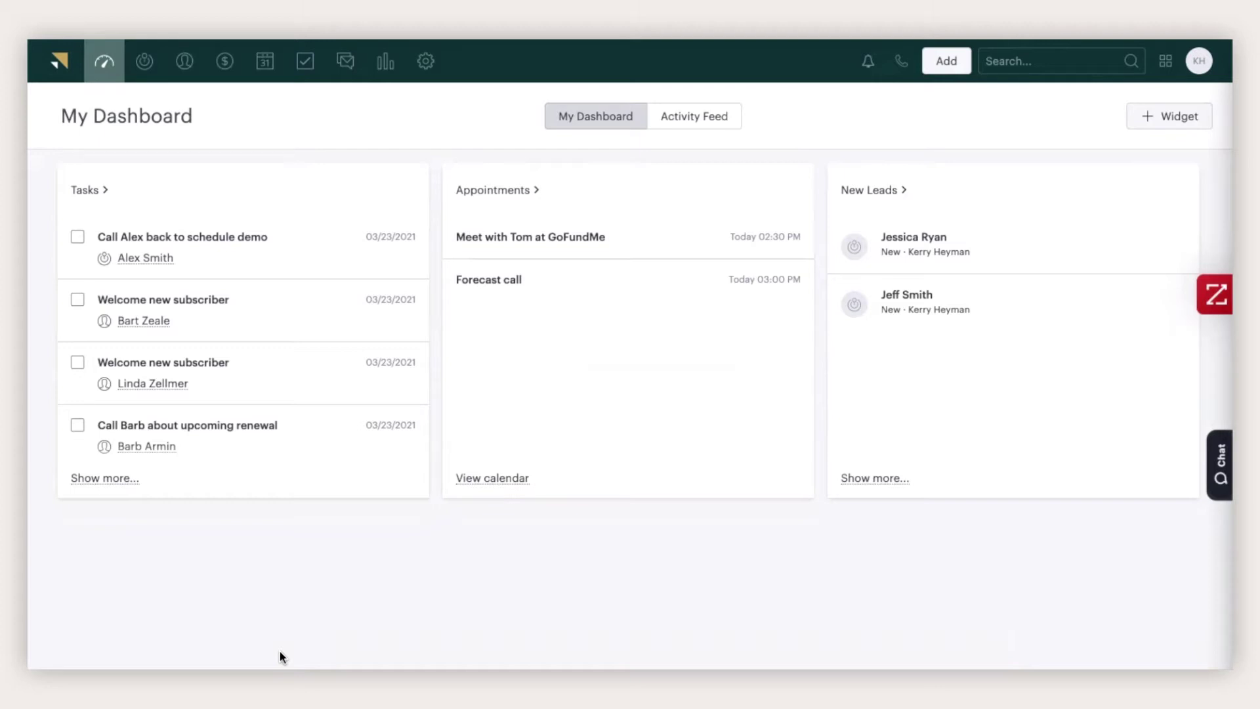
# - Start playing the tasks from the full task list and review the lead record of the first task
pyautogui.click(87, 191)
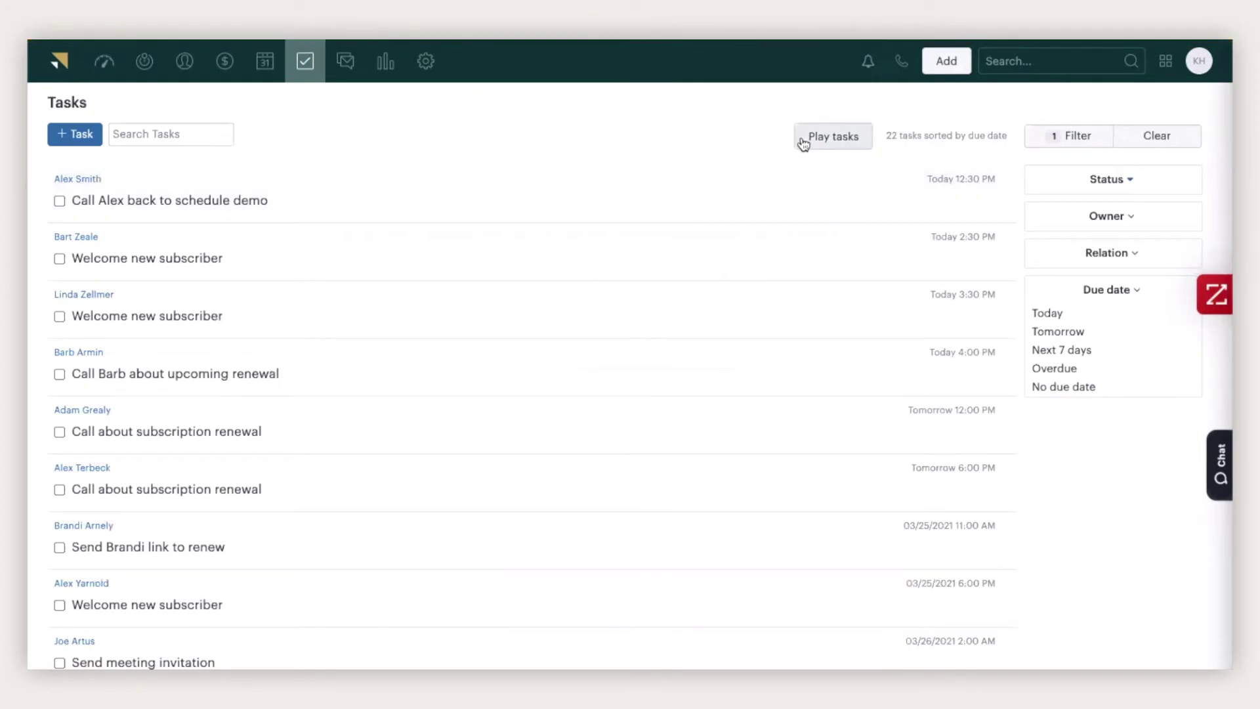
pyautogui.click(803, 139)
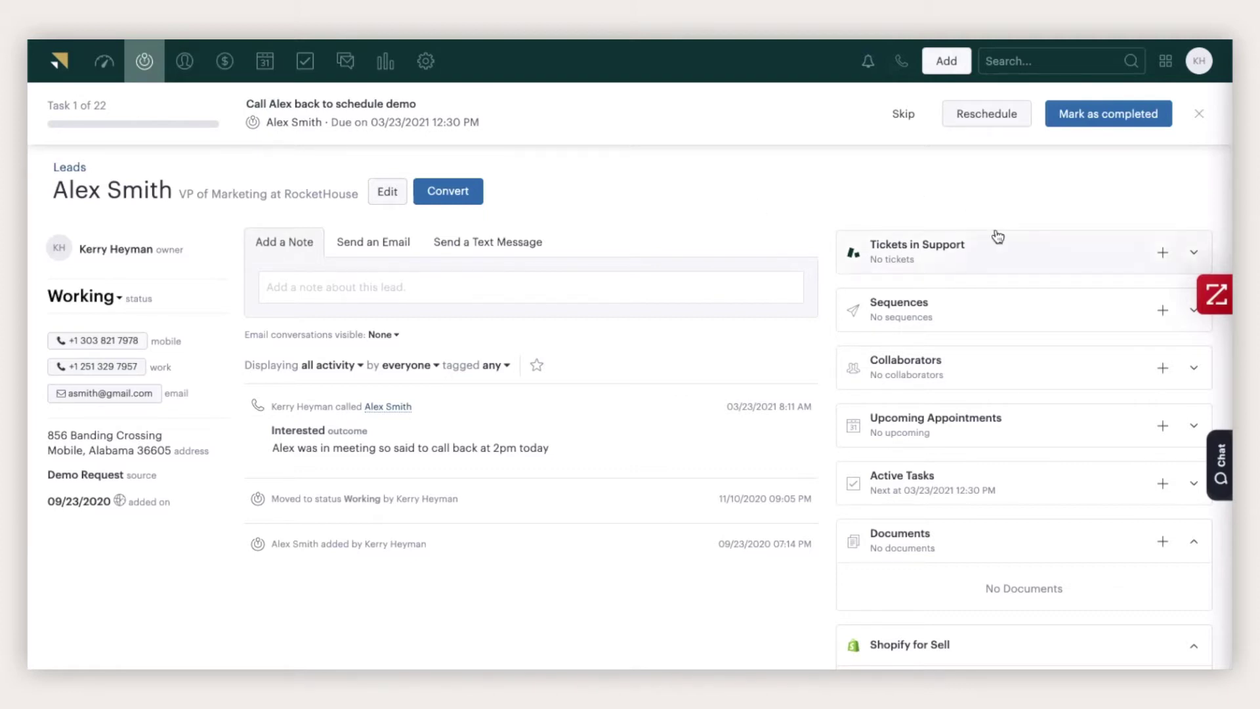
pyautogui.scroll(-3, 1021, 388)
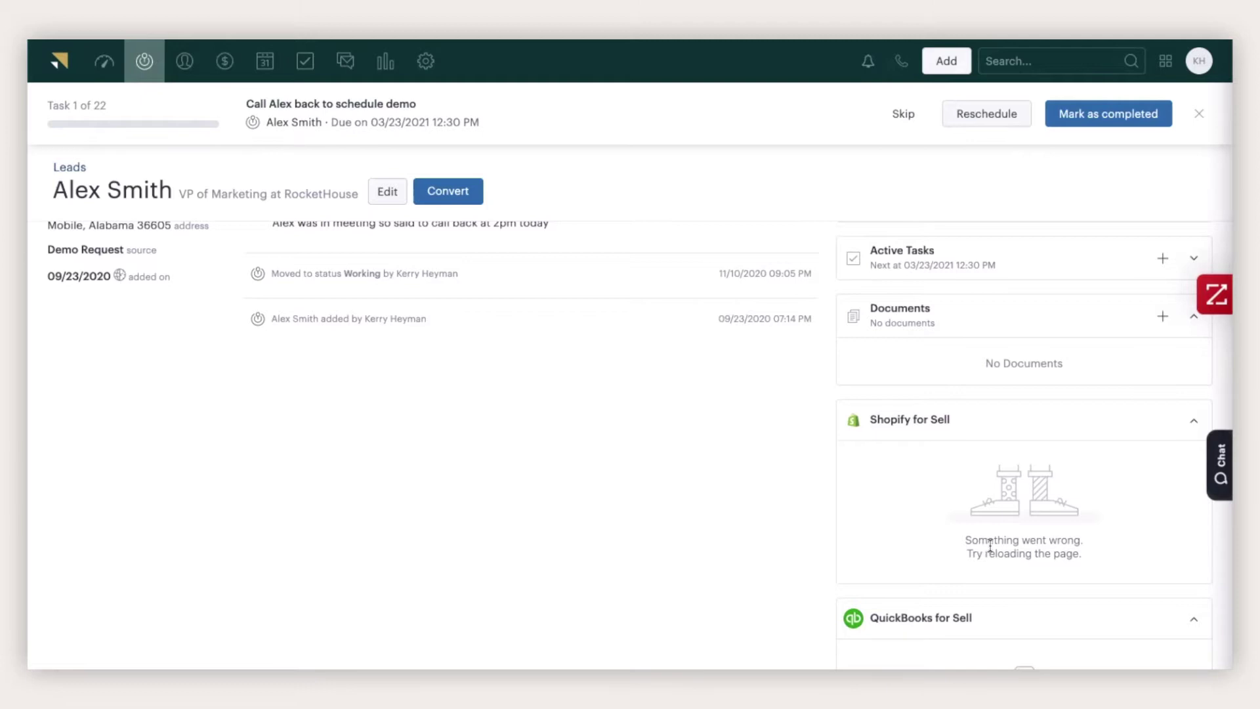
pyautogui.scroll(4, 991, 547)
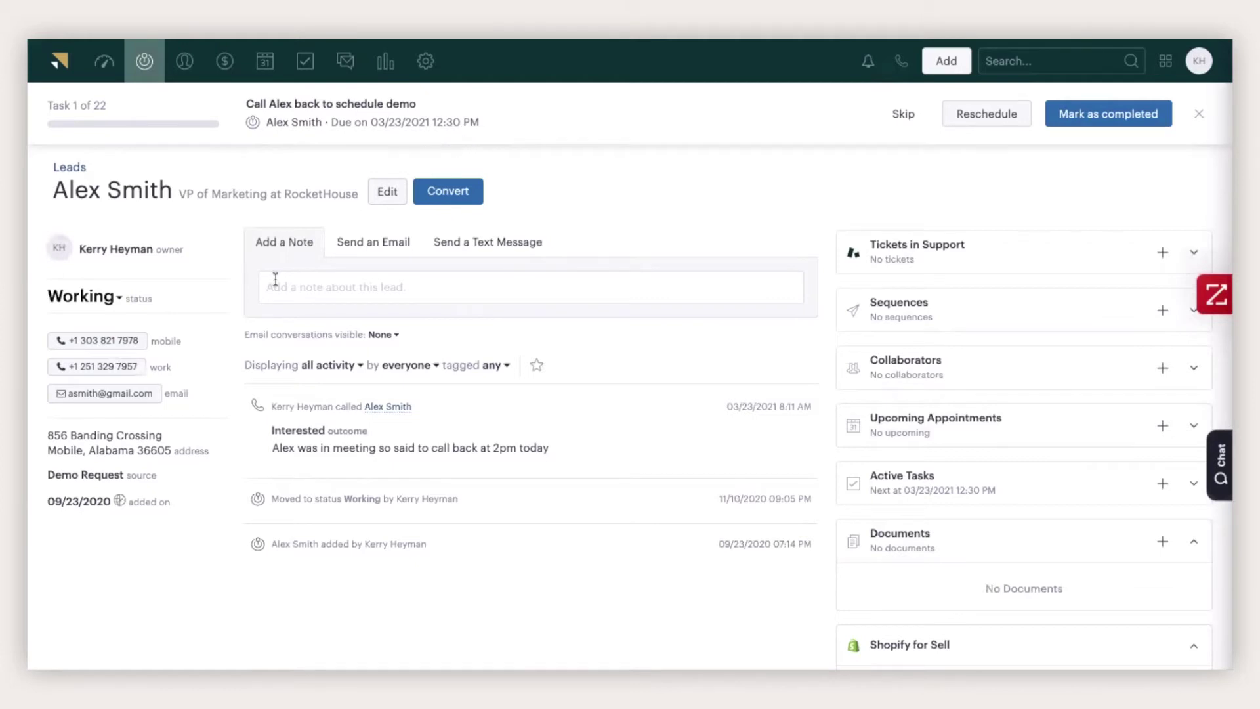
# - Call the lead's mobile number directly and log the call as Interested with the note "Check back in in 6 months"
pyautogui.click(115, 342)
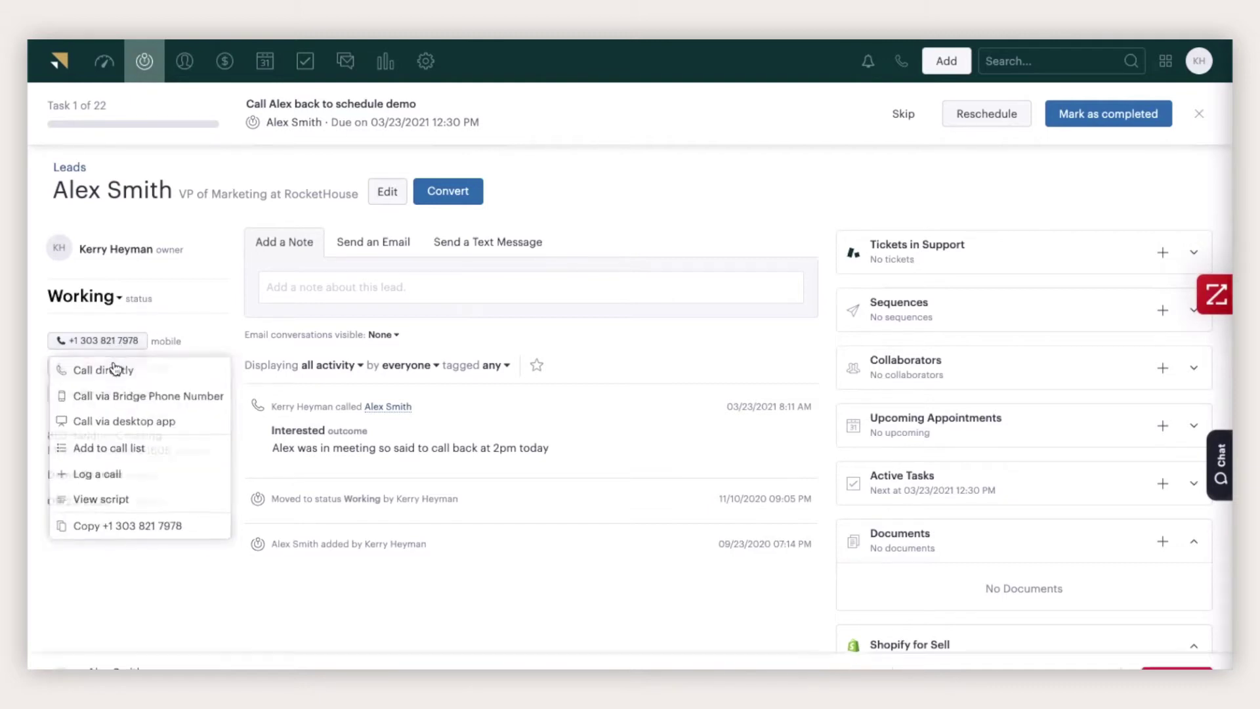
pyautogui.click(115, 369)
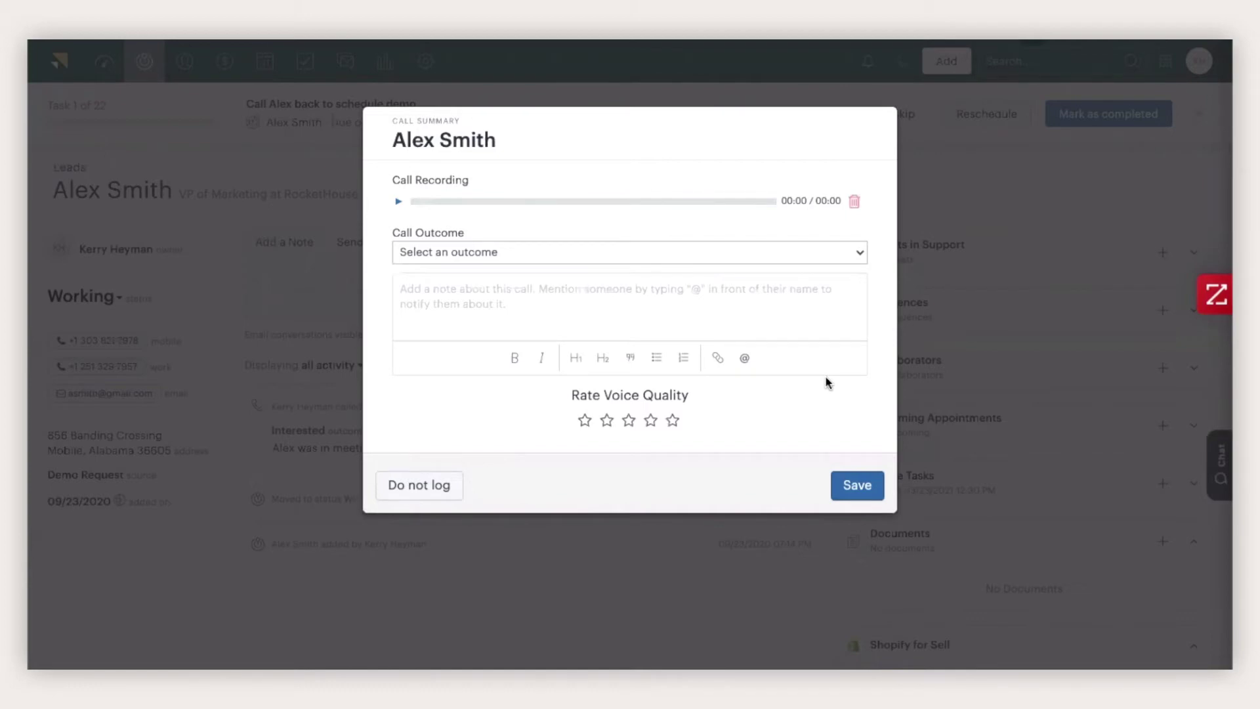
pyautogui.click(627, 252)
pyautogui.click(609, 273)
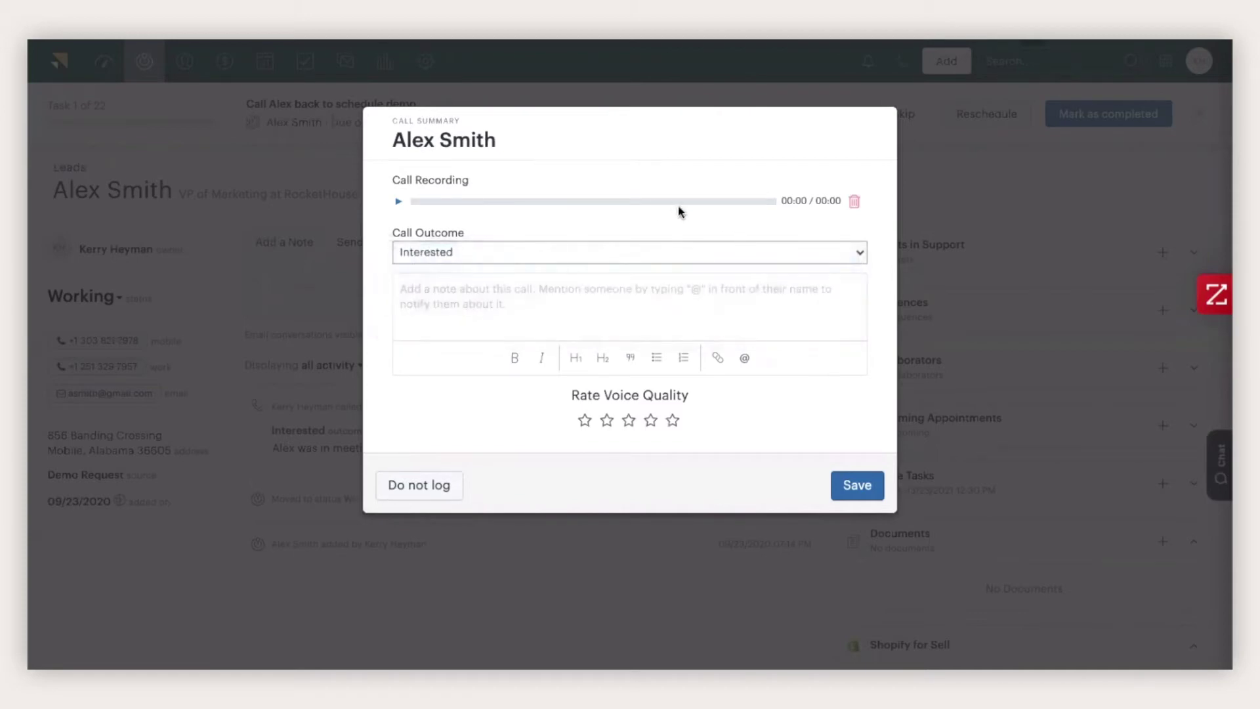
pyautogui.click(600, 309)
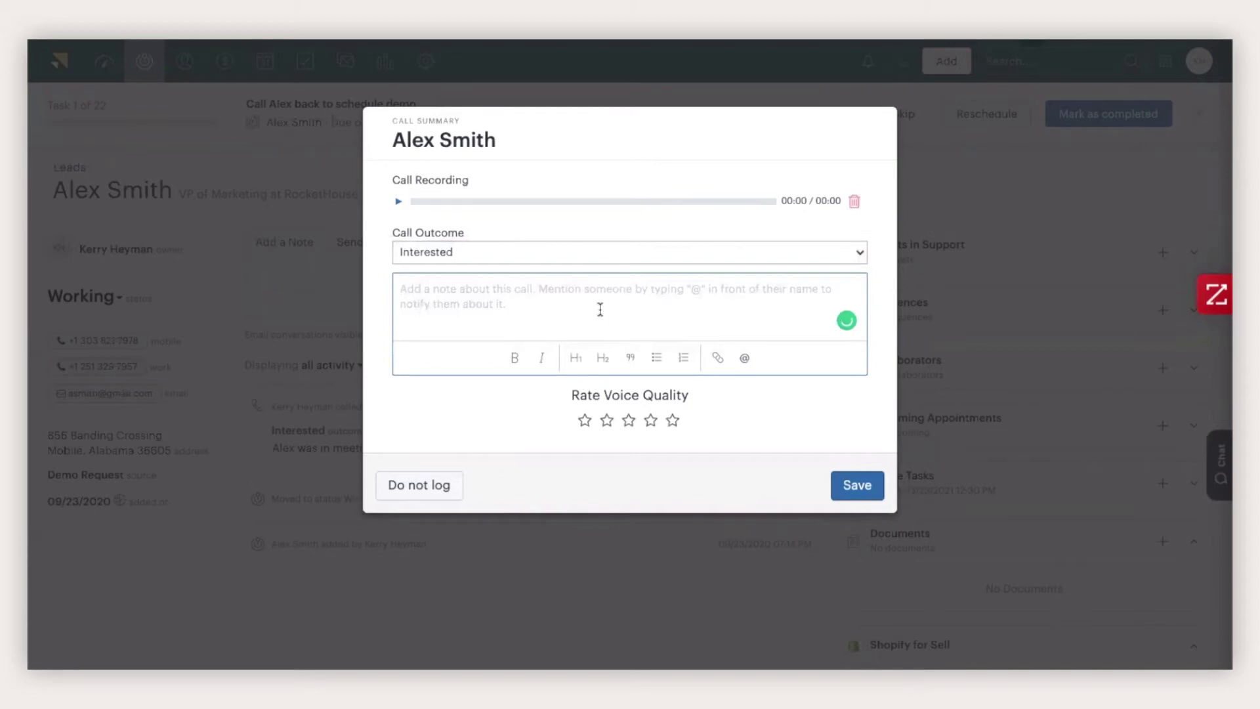
pyautogui.write('Check back ')
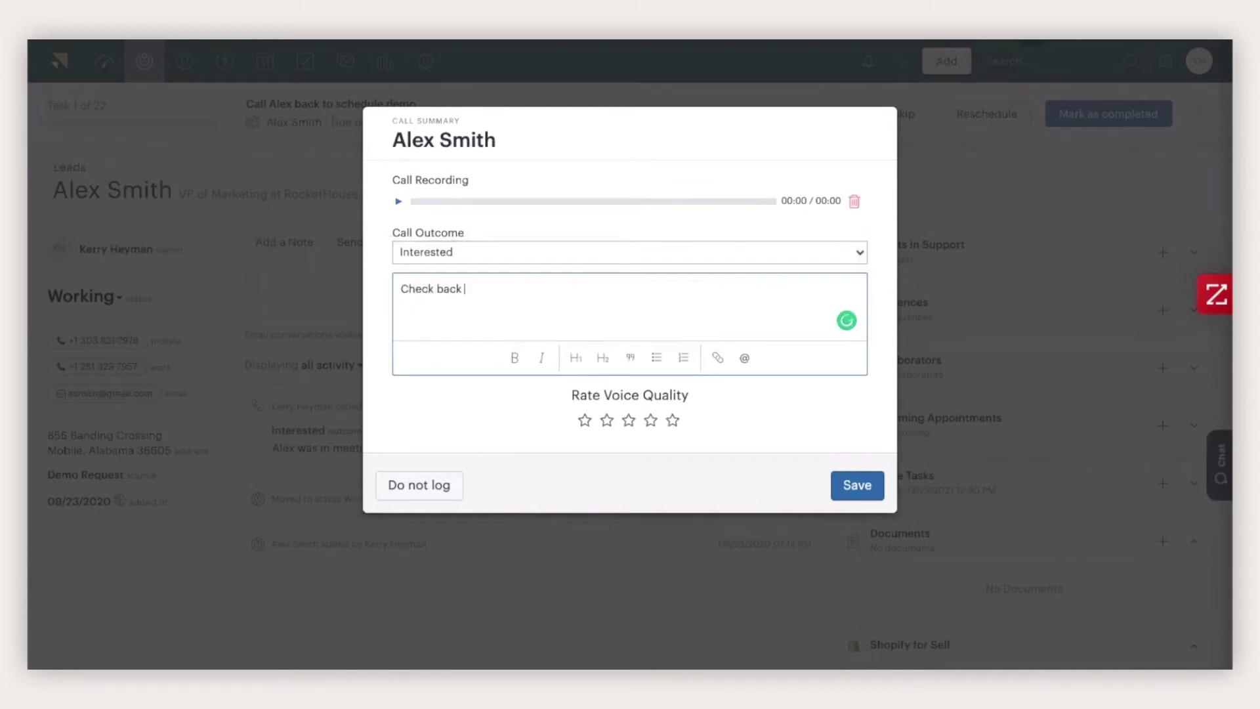
pyautogui.write('in in 6 months')
pyautogui.click(855, 482)
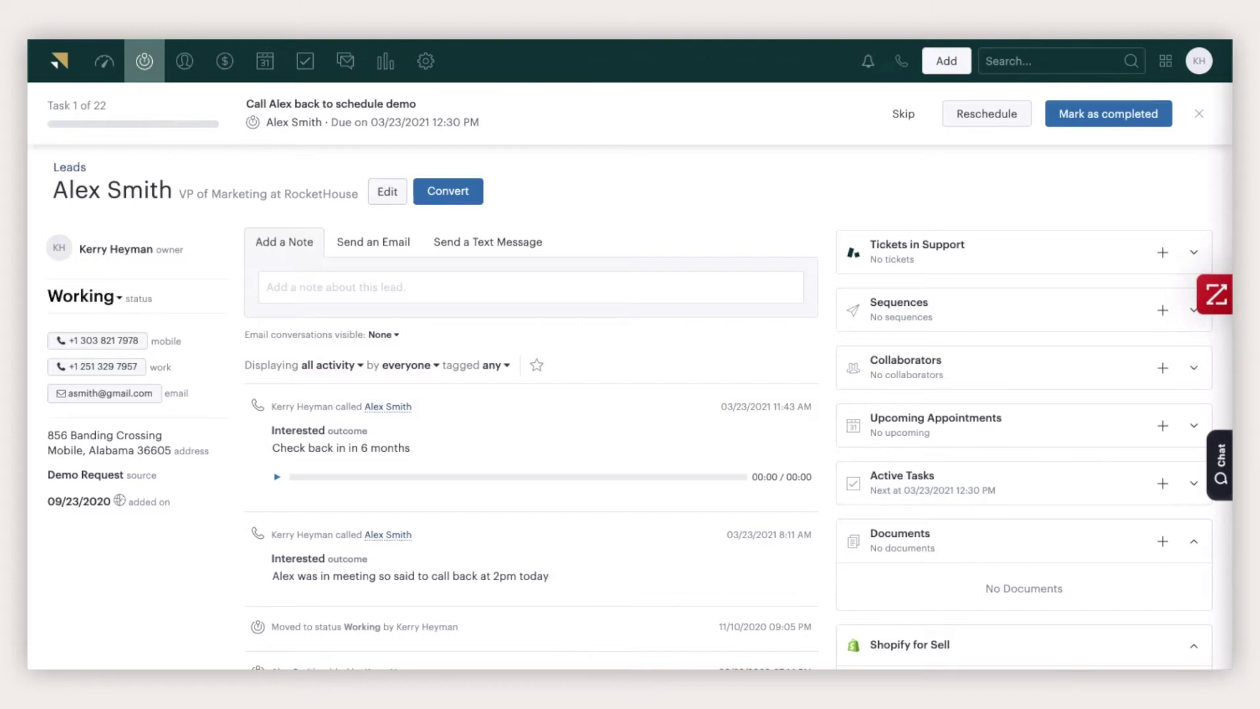
# - Enroll the lead in the Nurture Campaign sequence and start it
pyautogui.click(1164, 311)
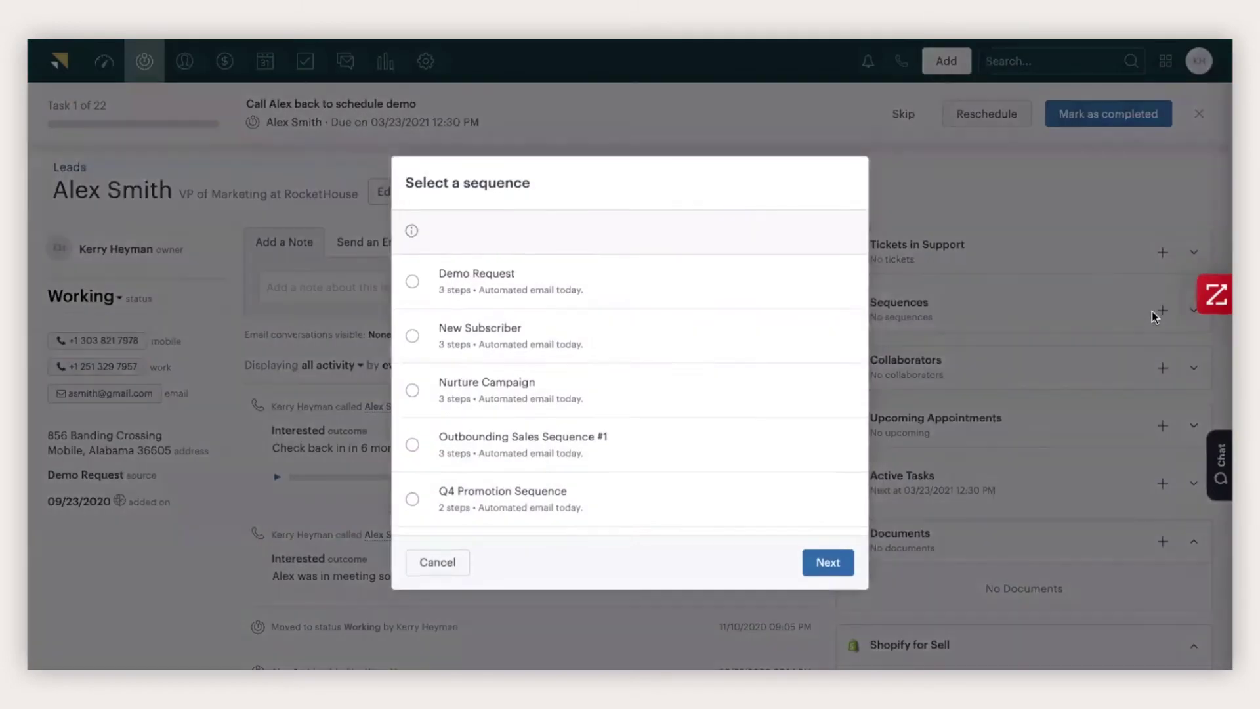
pyautogui.click(616, 394)
pyautogui.click(847, 563)
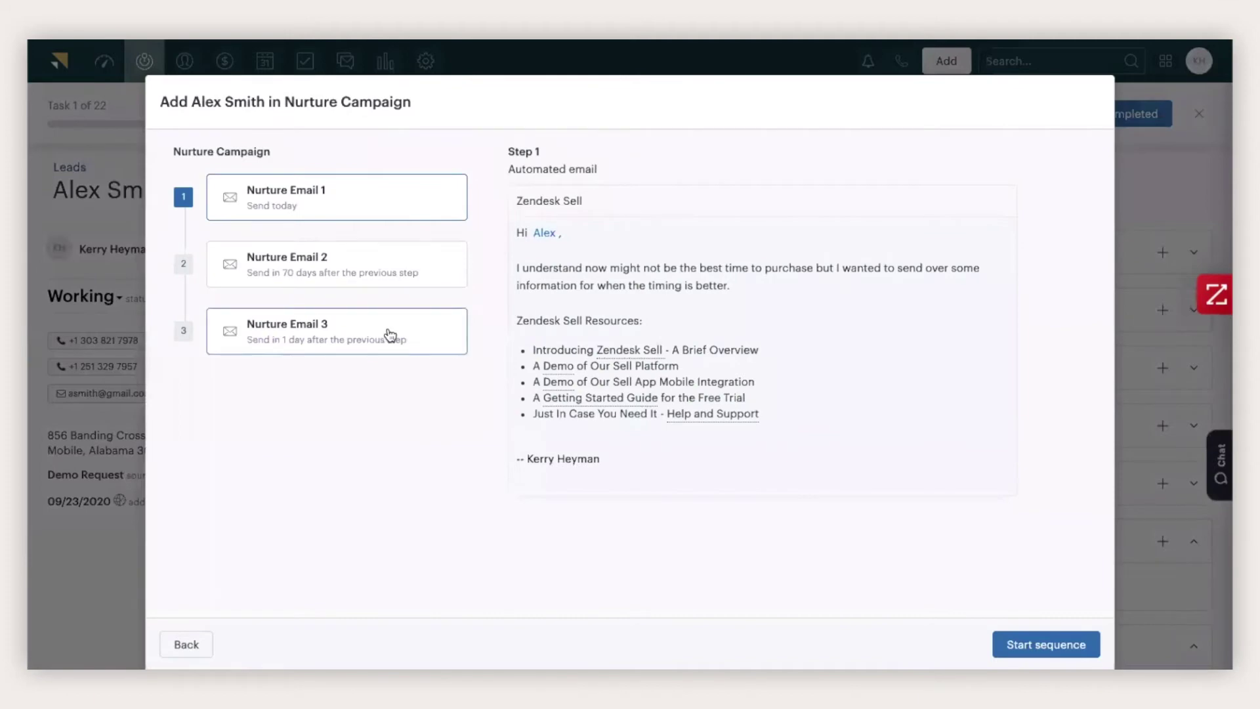
pyautogui.click(1045, 652)
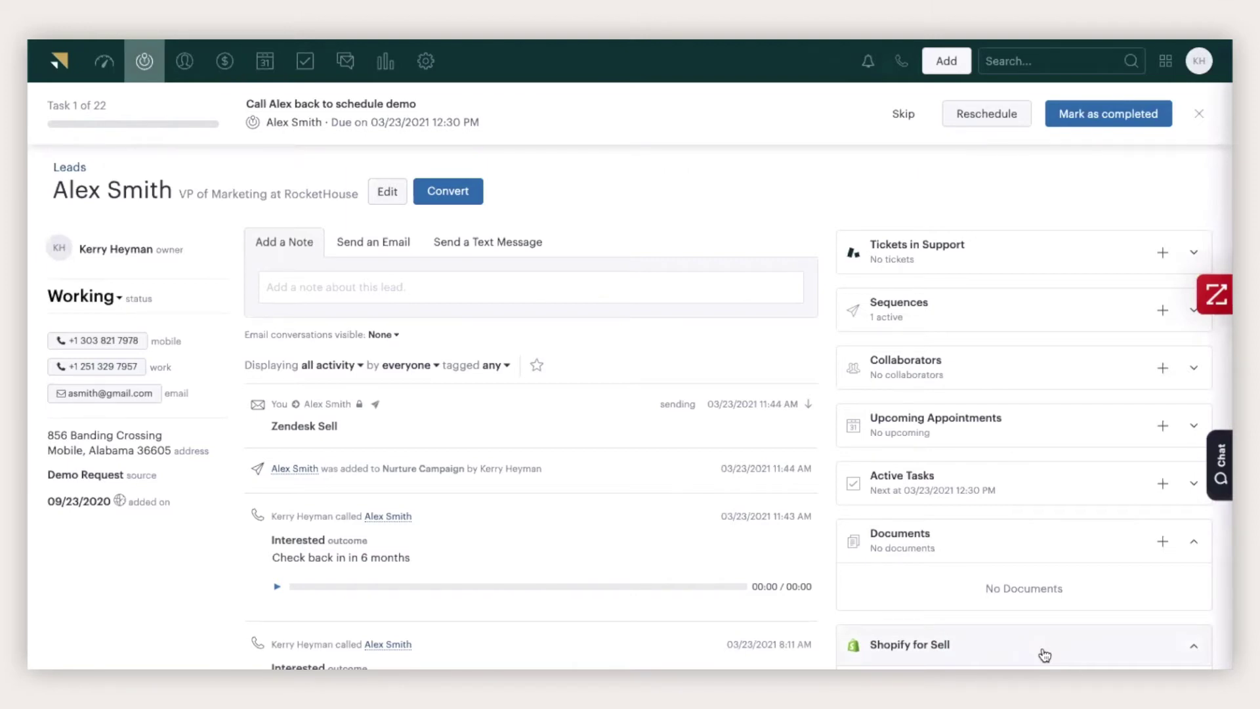
# - Close the task player and go to the "Leads that have not responded" smart list
pyautogui.click(1198, 116)
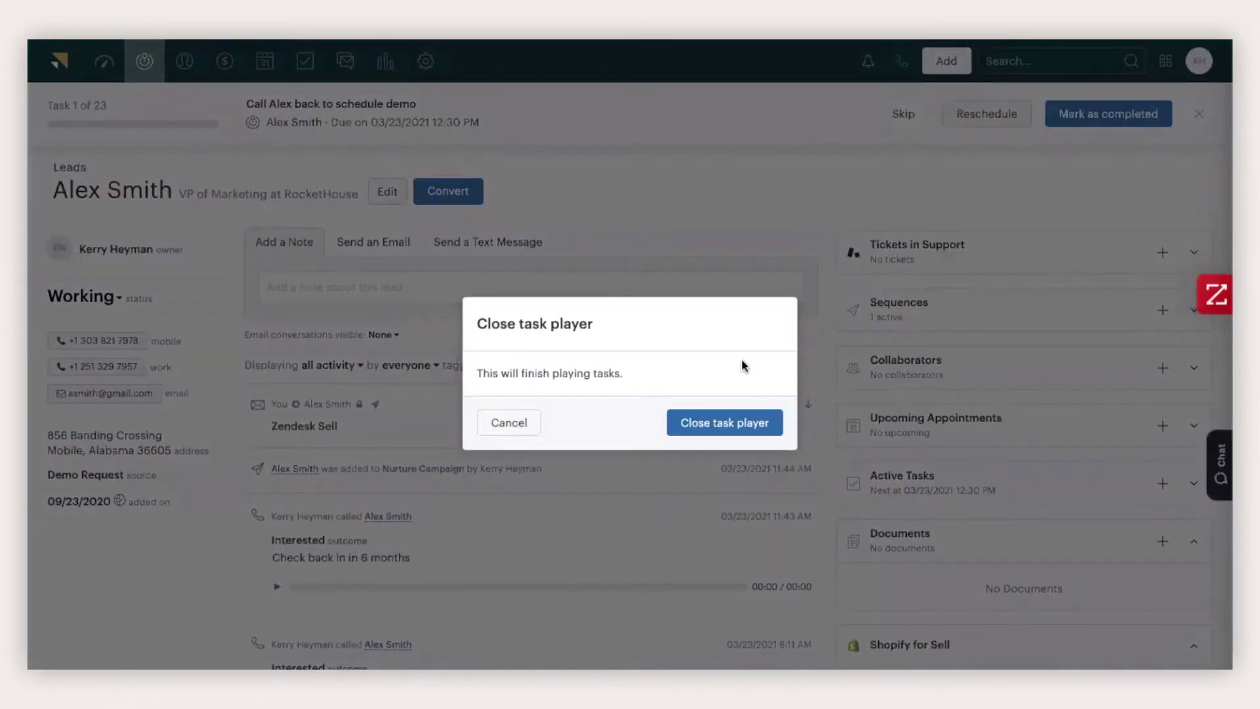
pyautogui.click(724, 422)
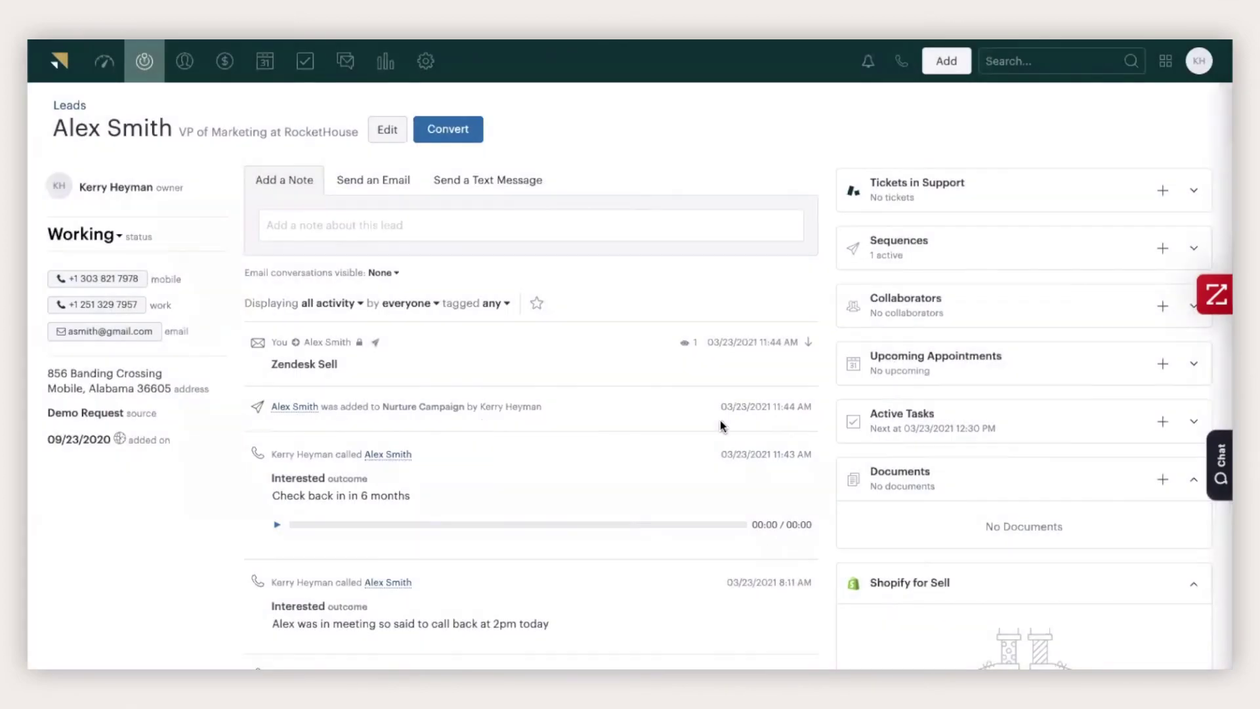
pyautogui.click(144, 61)
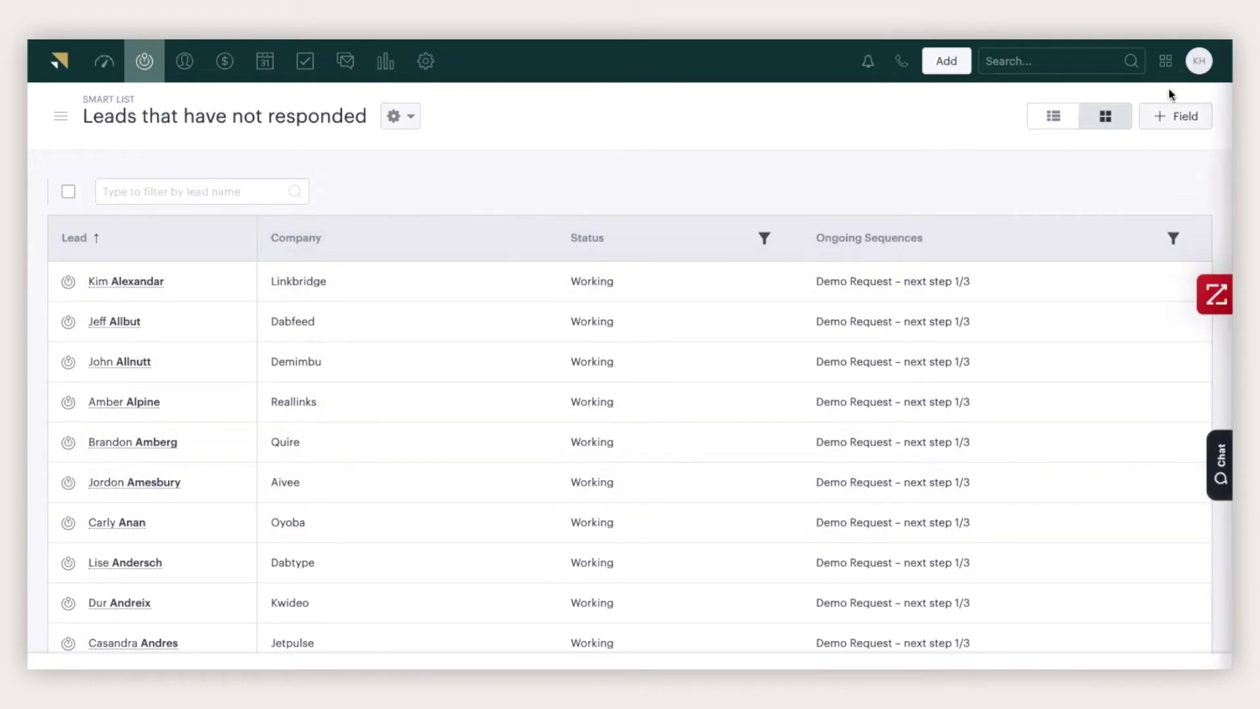
# - Add the fields "Days I'm Awaiting Lead Response" and "Next Task" to the smart list
pyautogui.click(1184, 116)
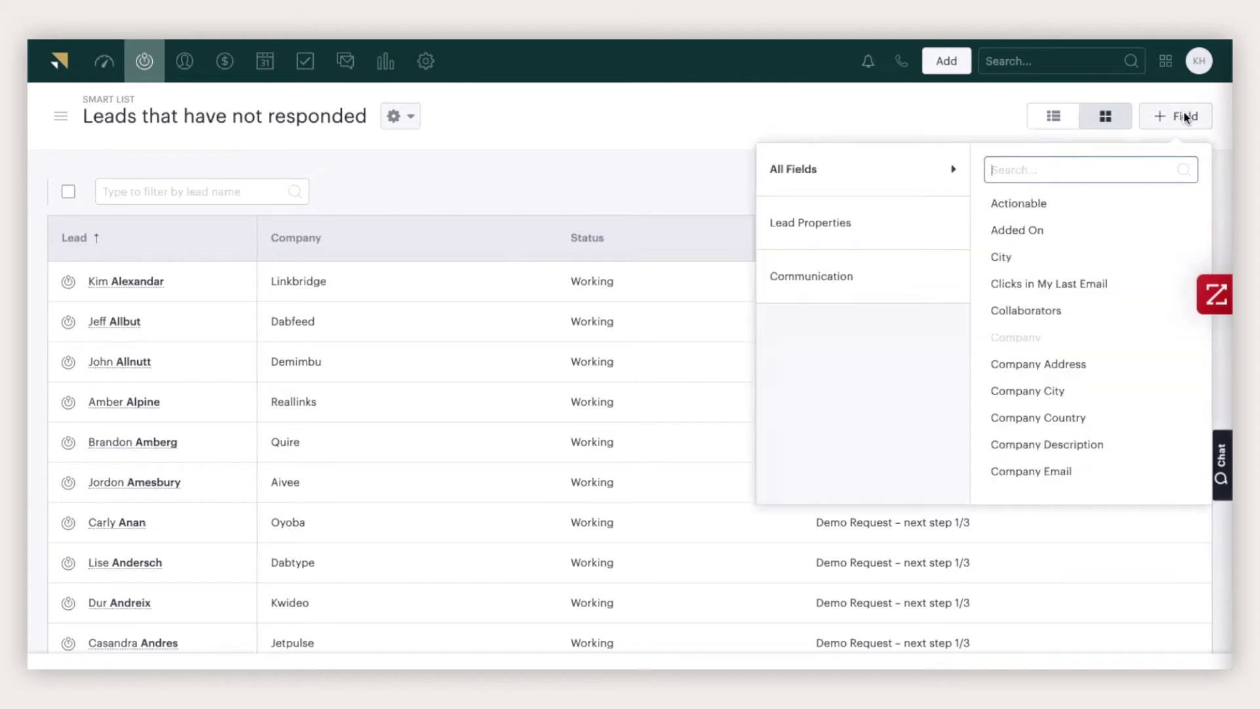
pyautogui.write('awai')
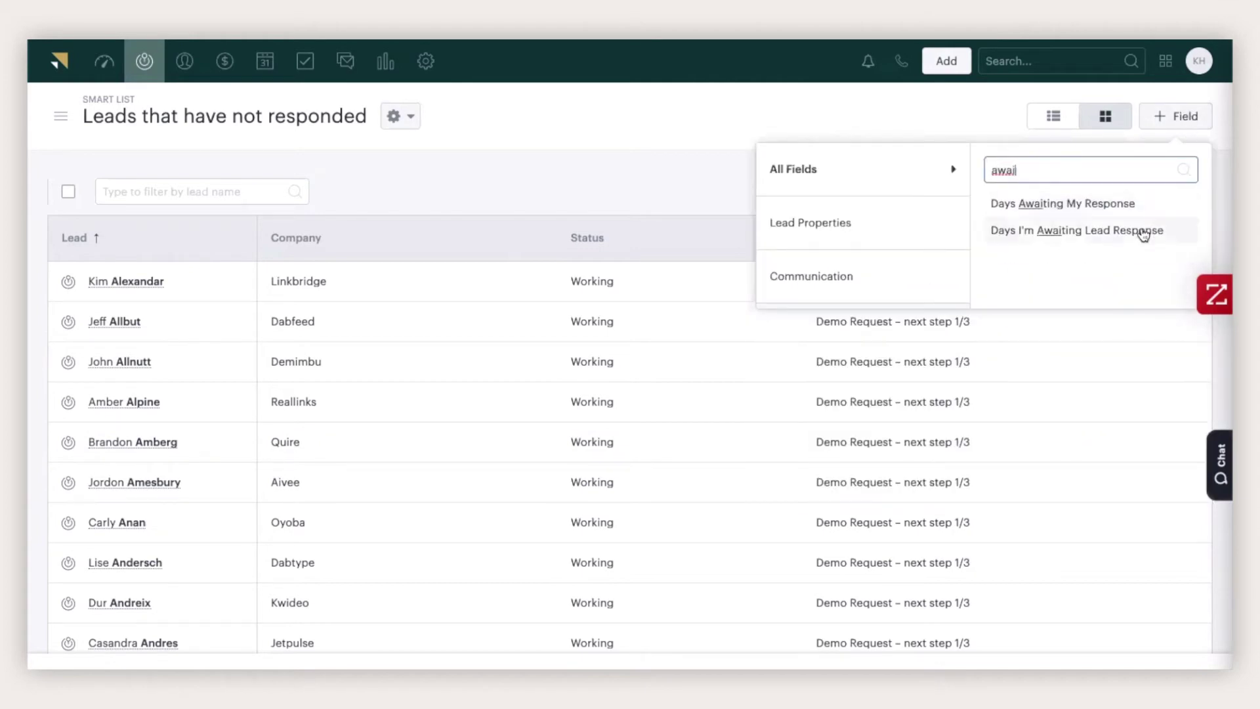
pyautogui.click(1144, 231)
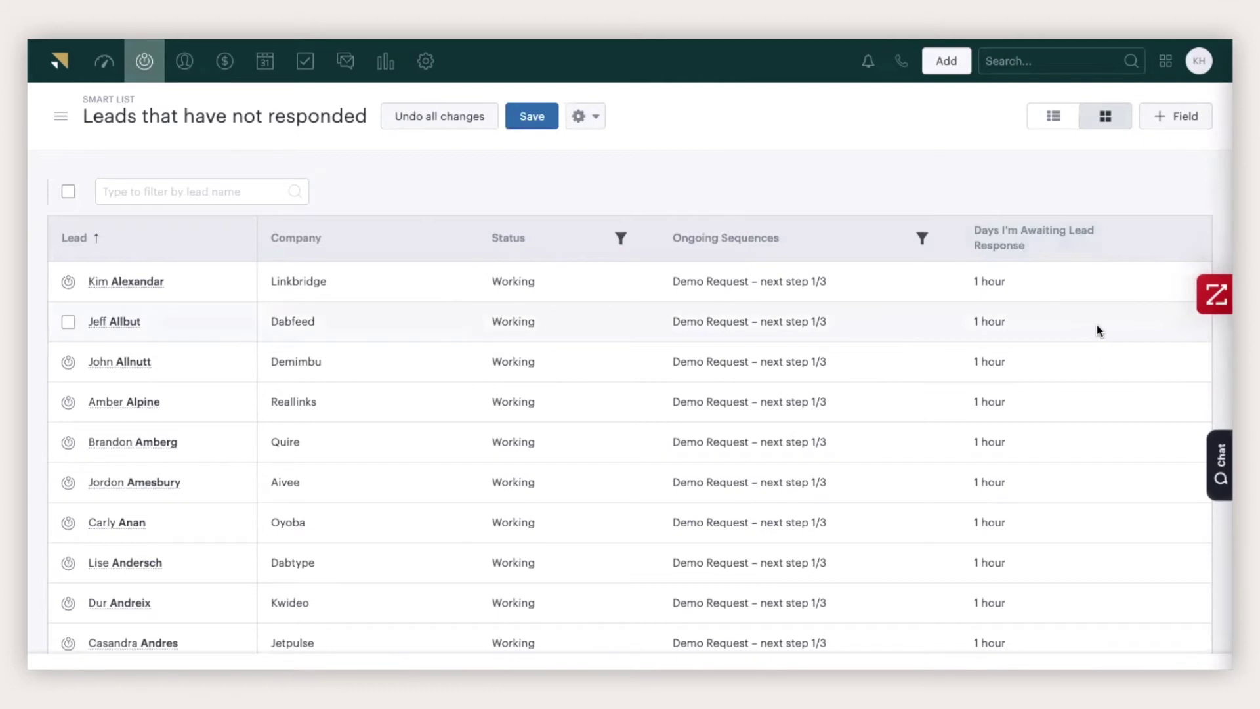
pyautogui.click(1190, 118)
pyautogui.write('t')
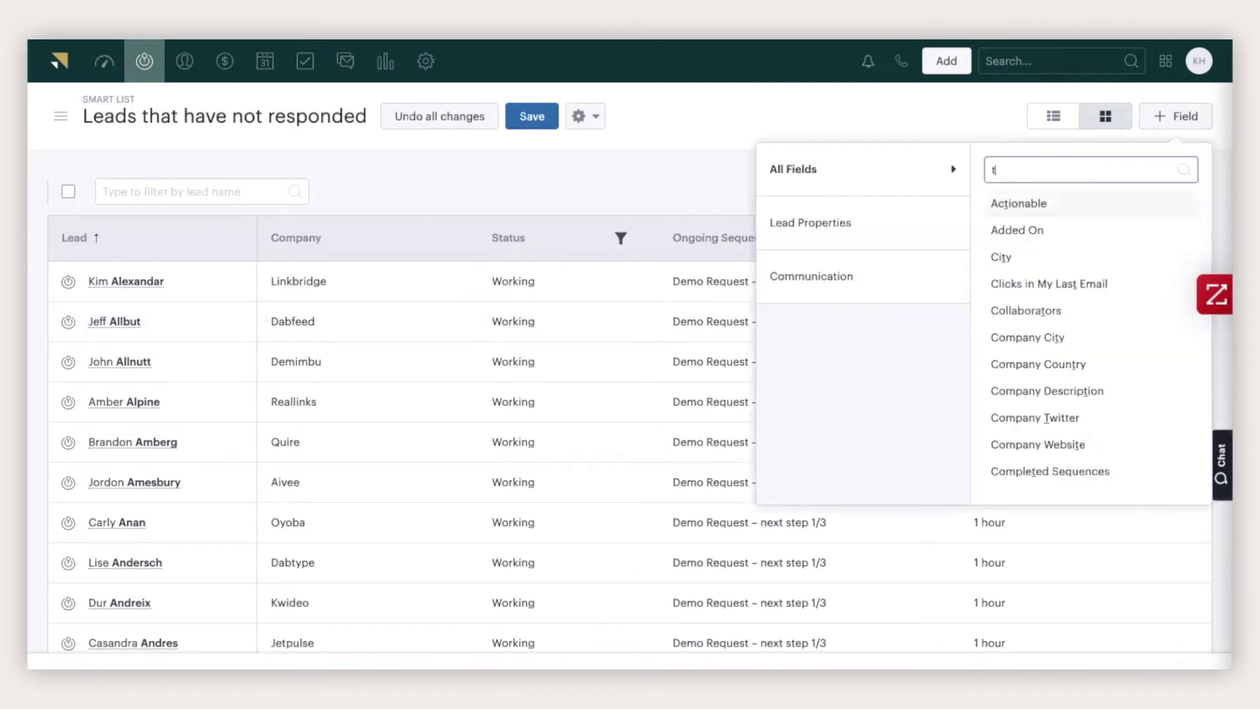
pyautogui.write('ask')
pyautogui.click(1088, 202)
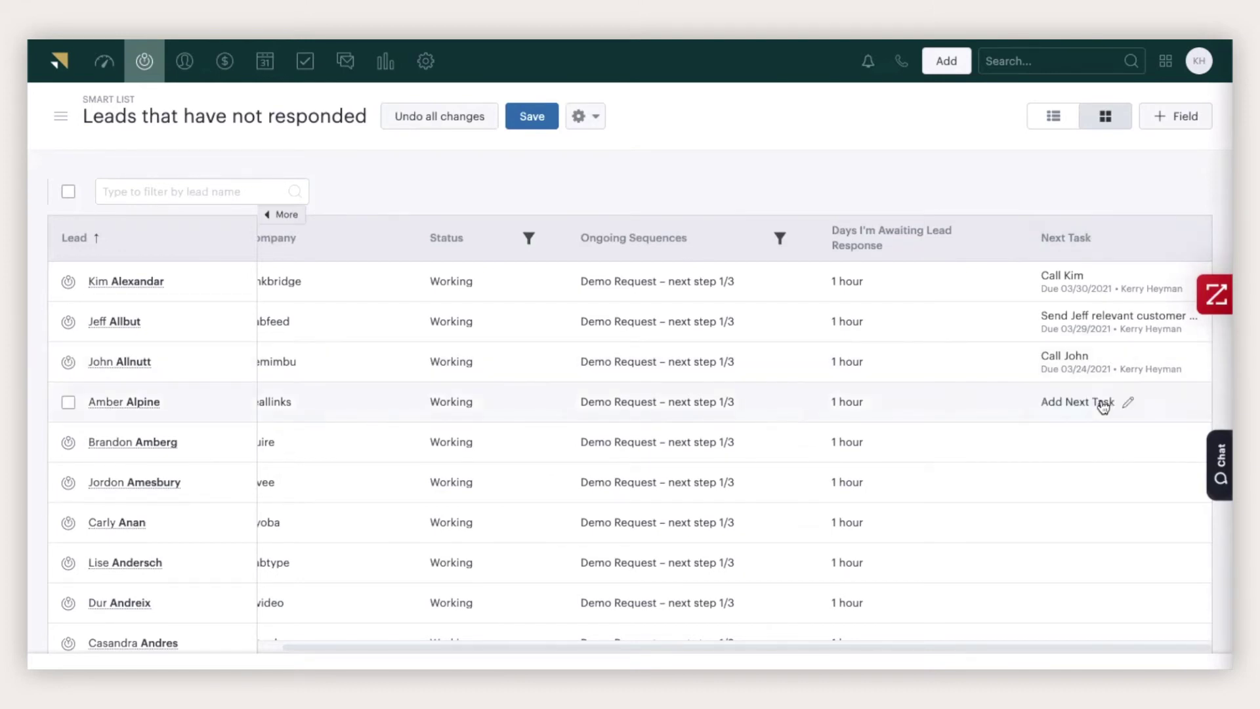
# - Add a next task to call the first lead without one, using the lead's first name in the title, due 03/26/2021
pyautogui.click(1104, 406)
pyautogui.write('Call Amber')
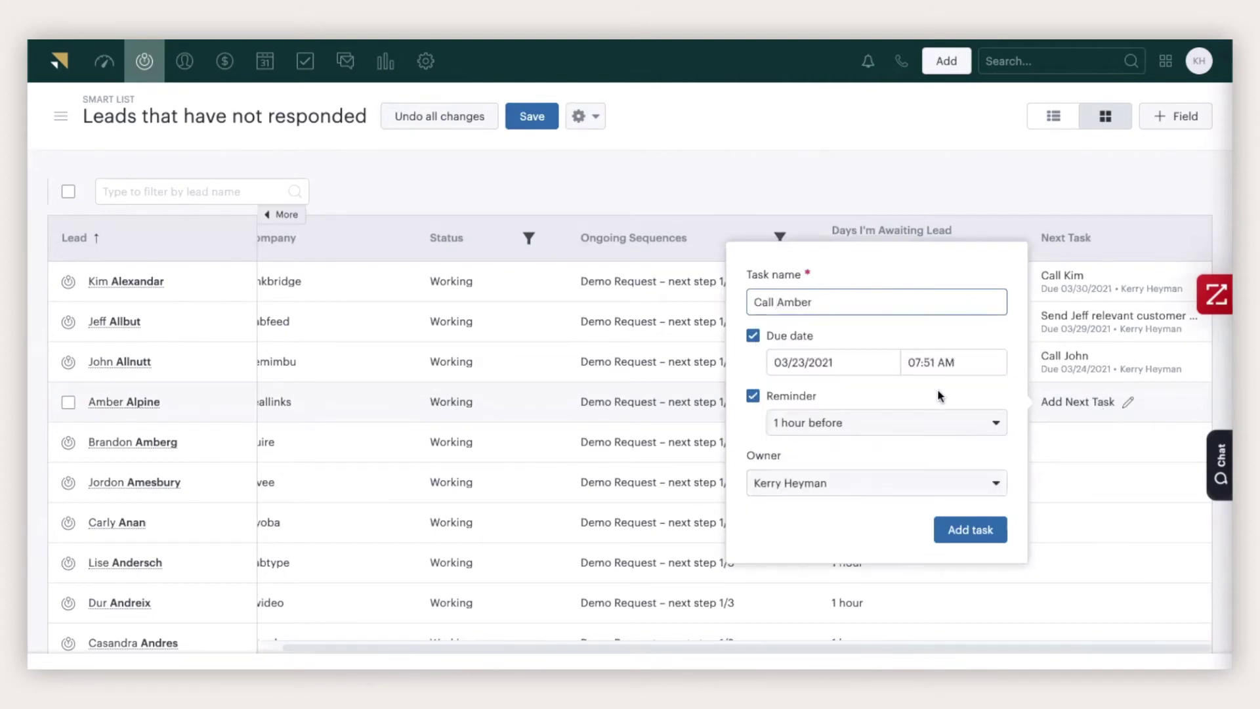
pyautogui.click(845, 360)
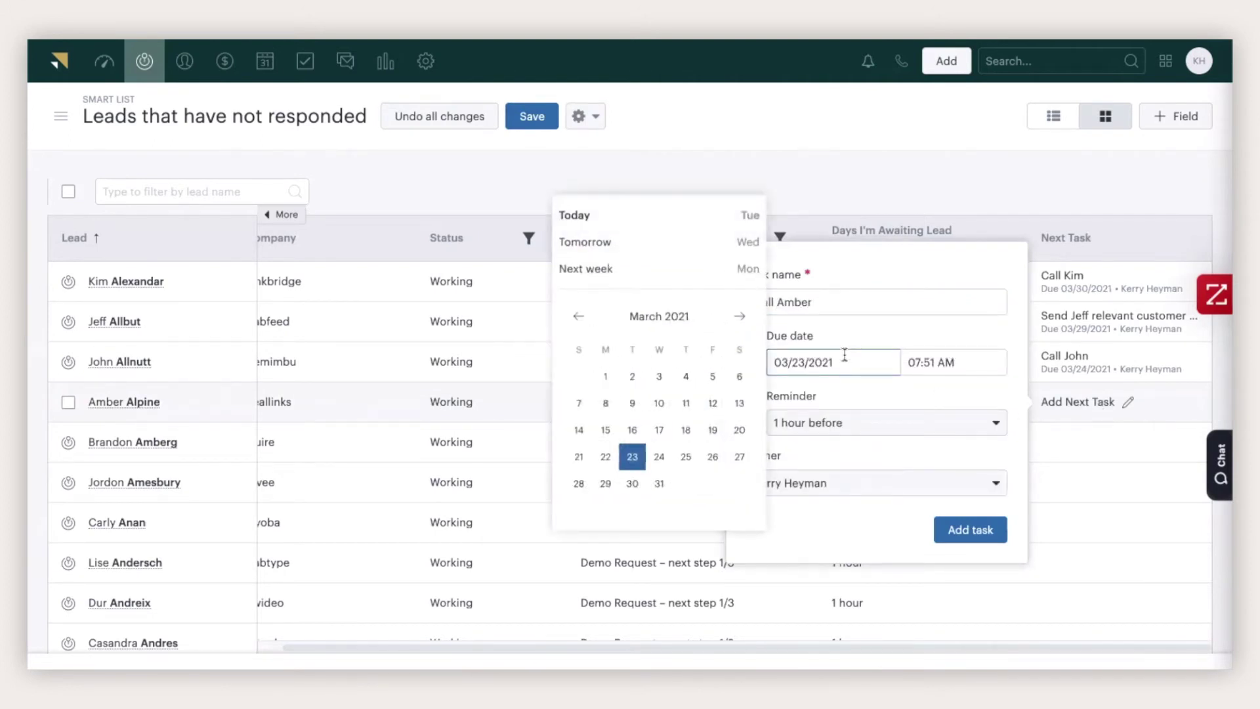
pyautogui.click(709, 455)
pyautogui.click(958, 531)
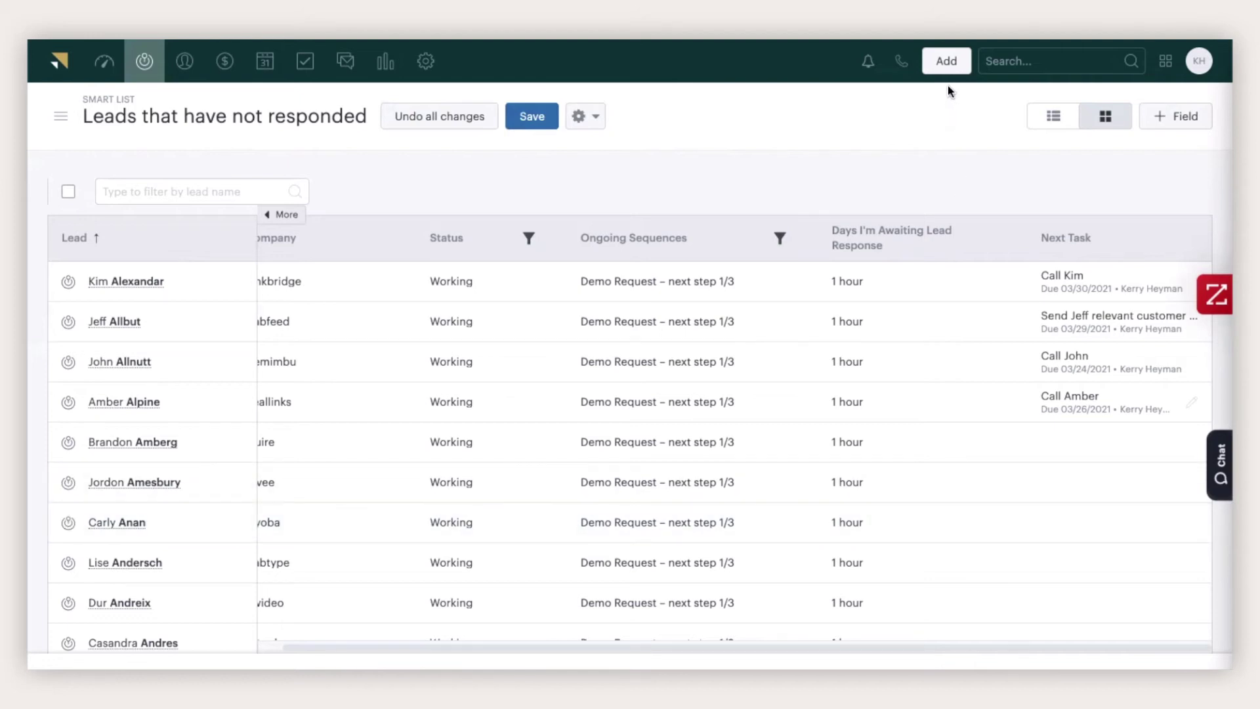
# - Start finding new prospects in Reach and filter the companies by country United States
pyautogui.click(948, 69)
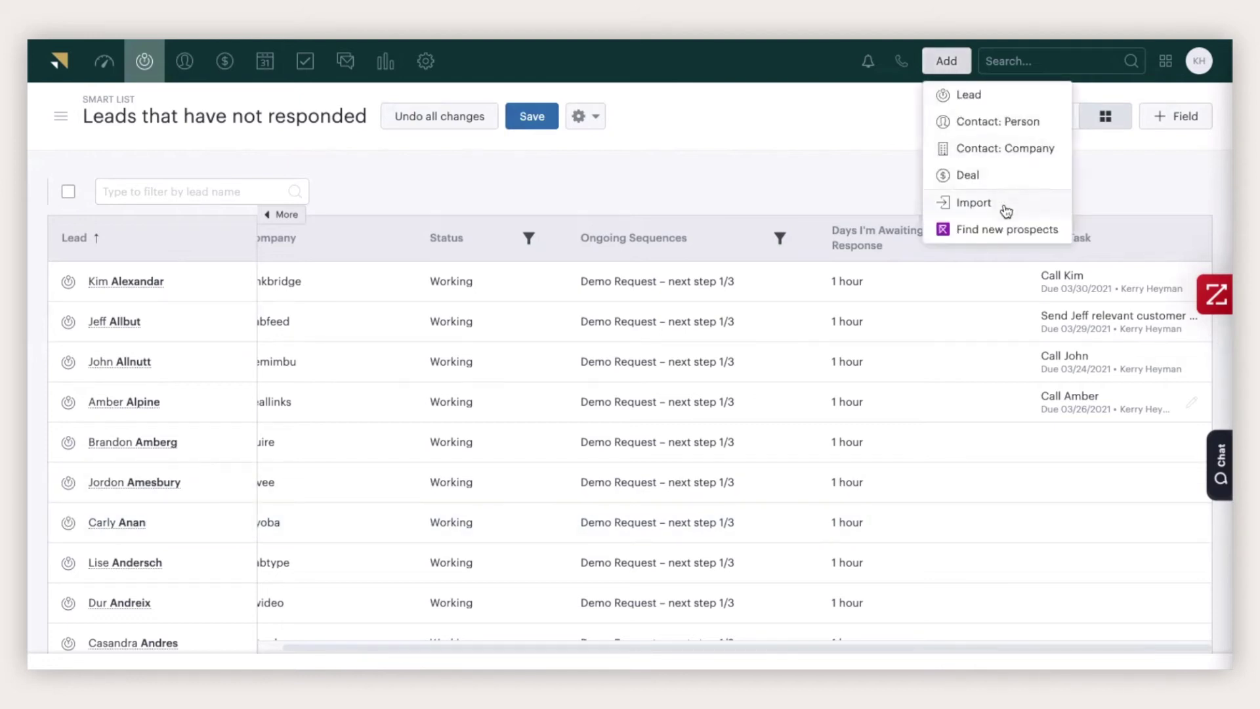
pyautogui.click(1001, 231)
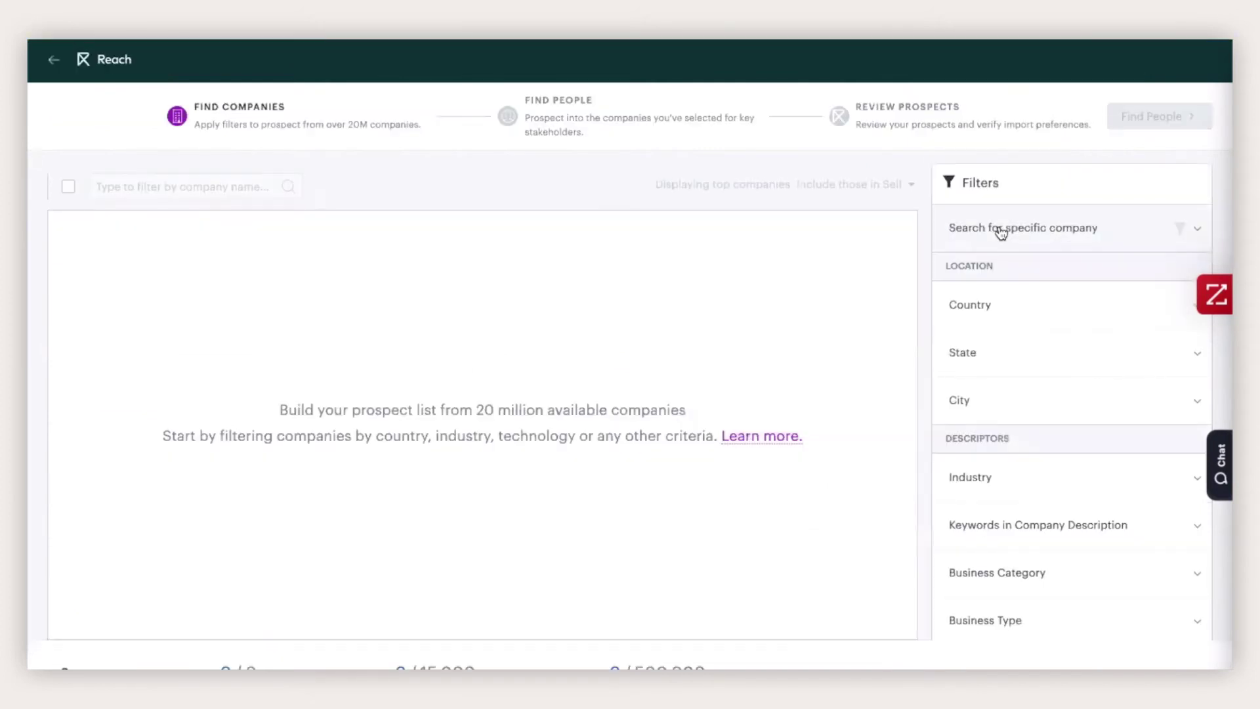
pyautogui.click(1011, 312)
pyautogui.write('united')
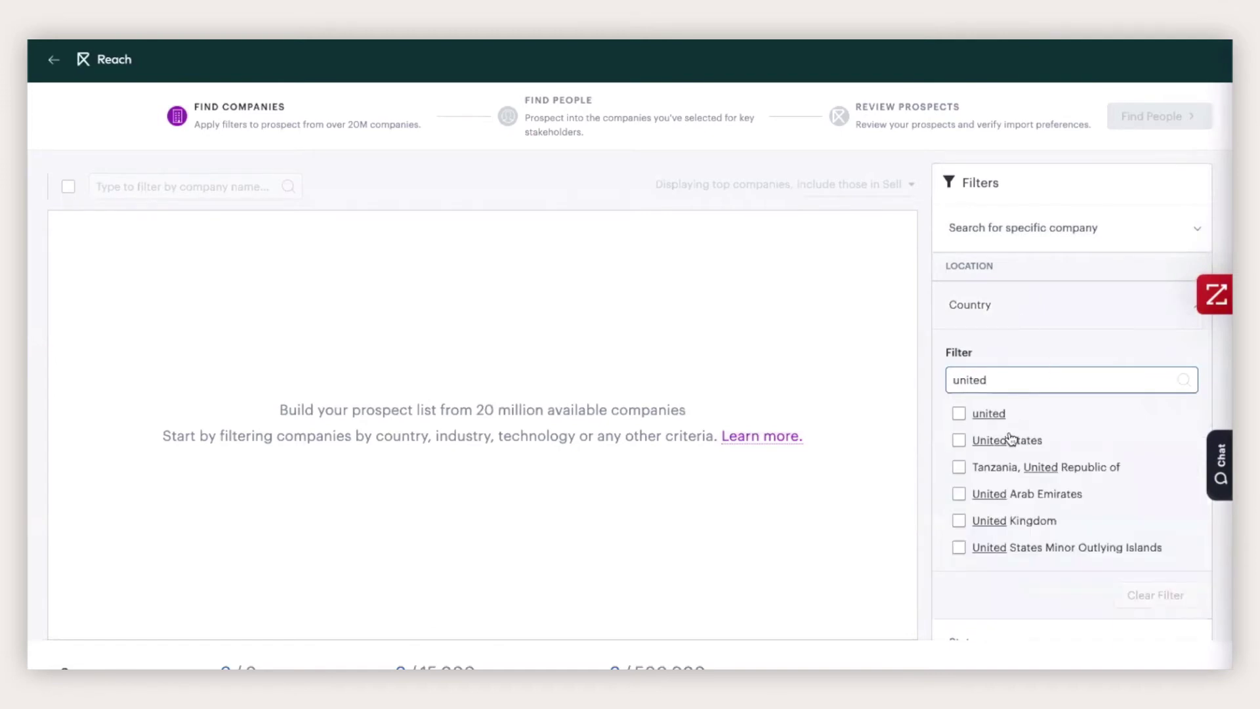
pyautogui.click(1011, 440)
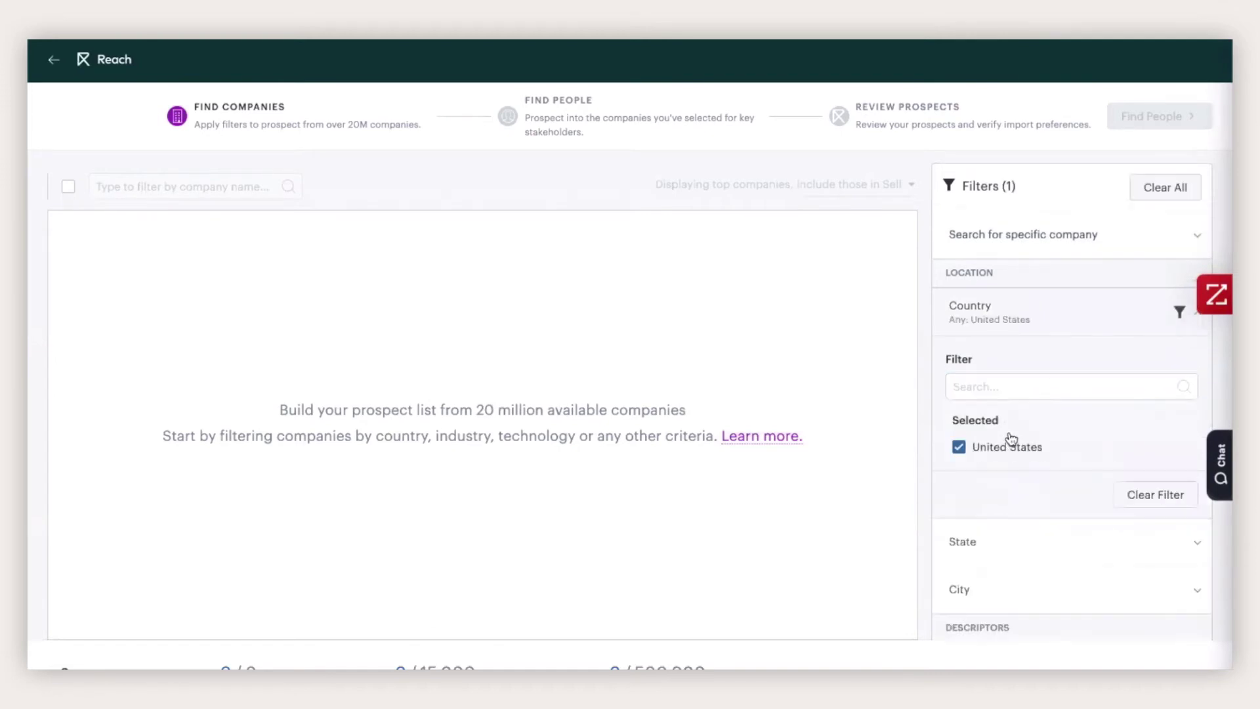
# - Filter the companies by the Automotive industry
pyautogui.scroll(-5, 1008, 432)
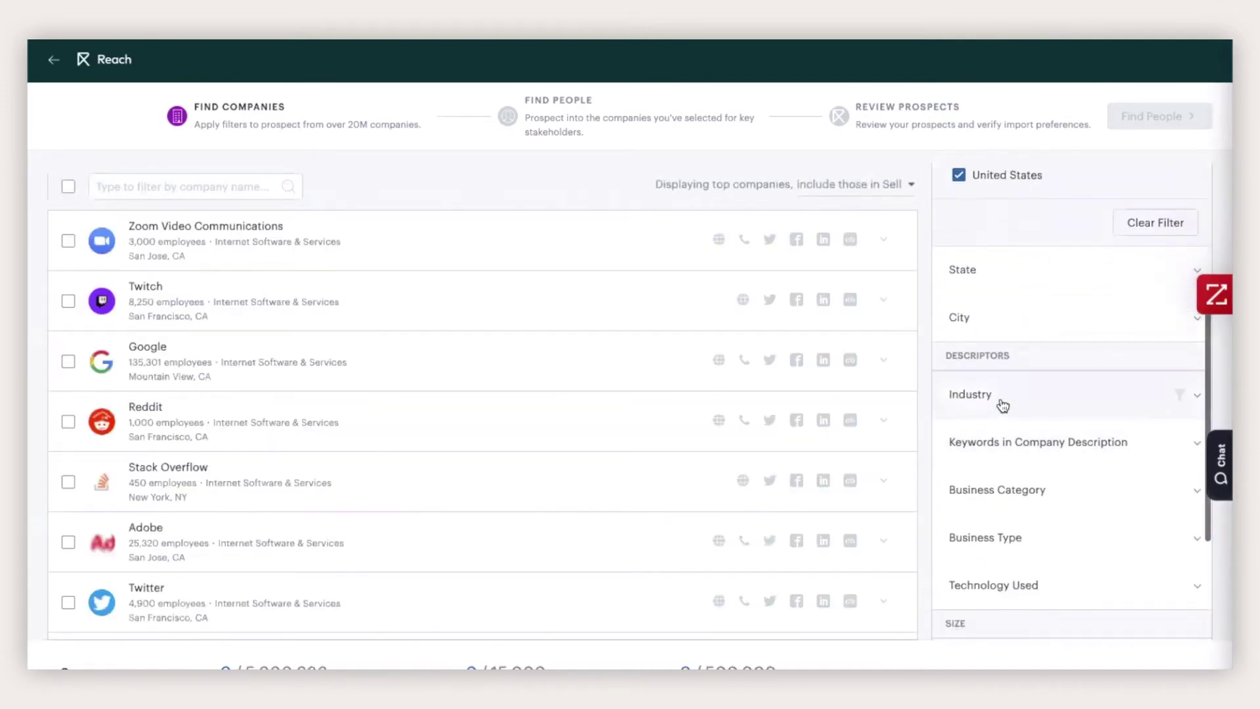
pyautogui.click(1003, 402)
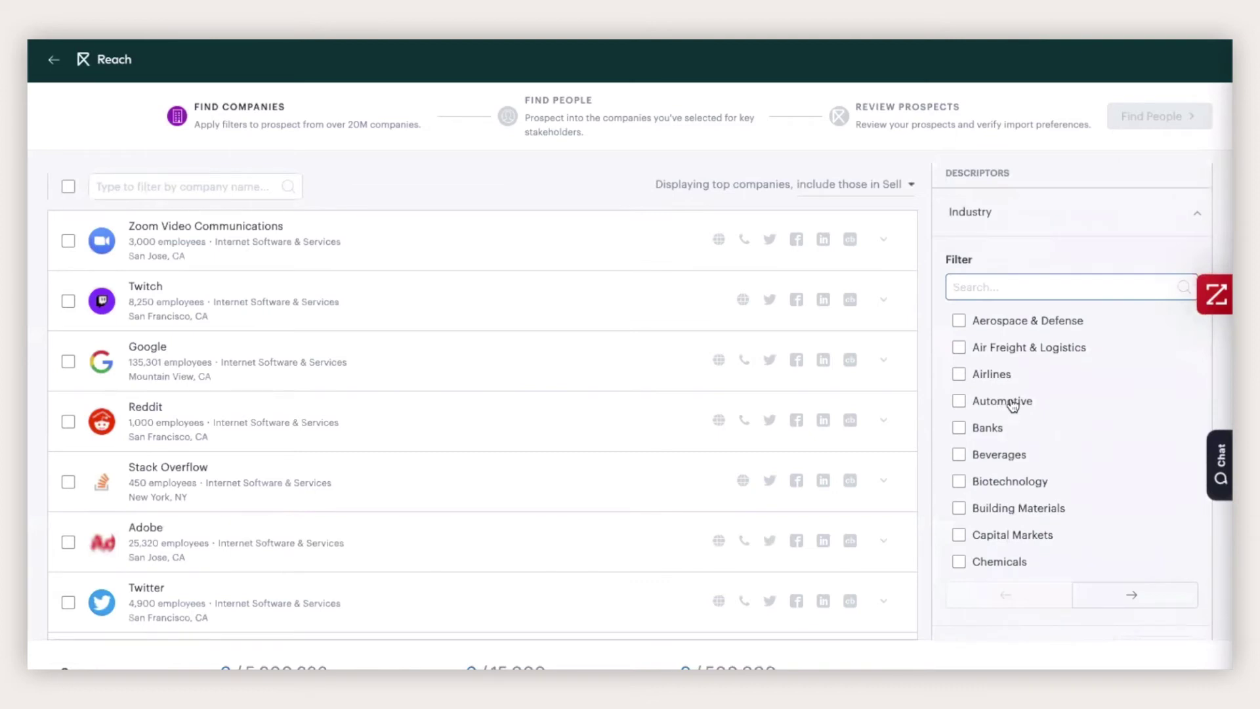
pyautogui.click(1013, 406)
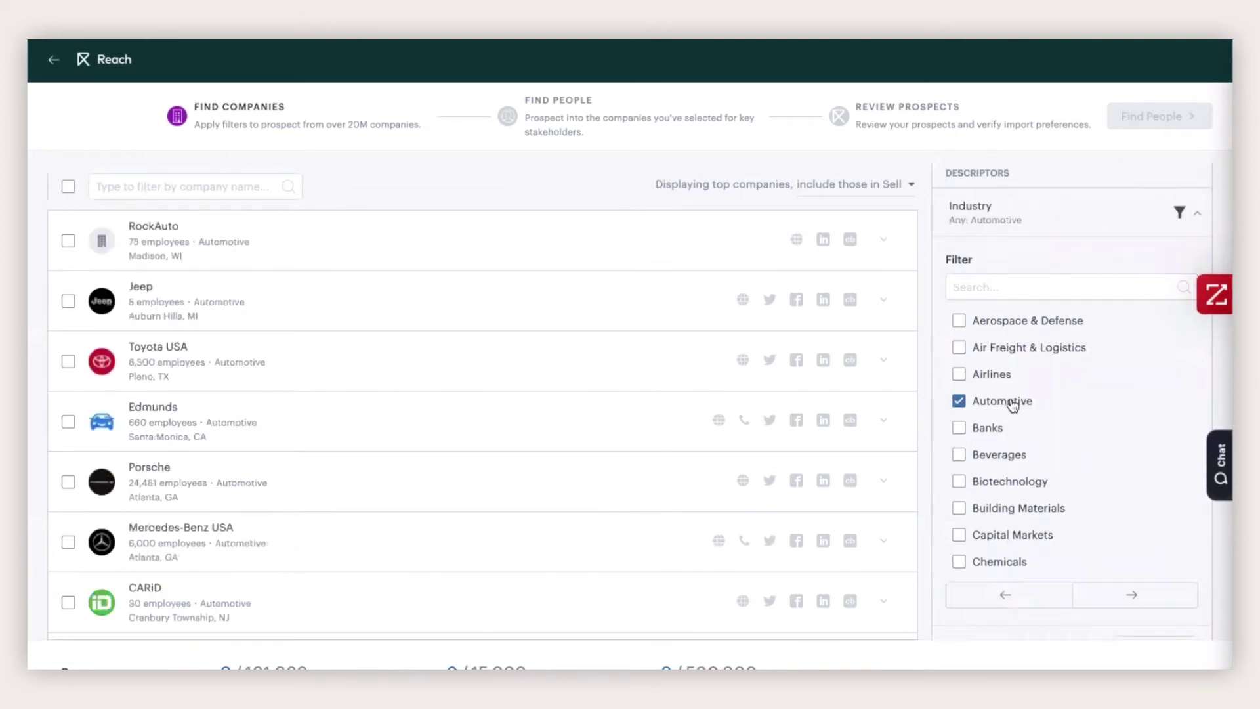
# - Select Jeep, Toyota USA, Edmunds, Porsche and Mercedes-Benz USA as target companies and proceed to finding their people
pyautogui.click(68, 301)
pyautogui.click(68, 361)
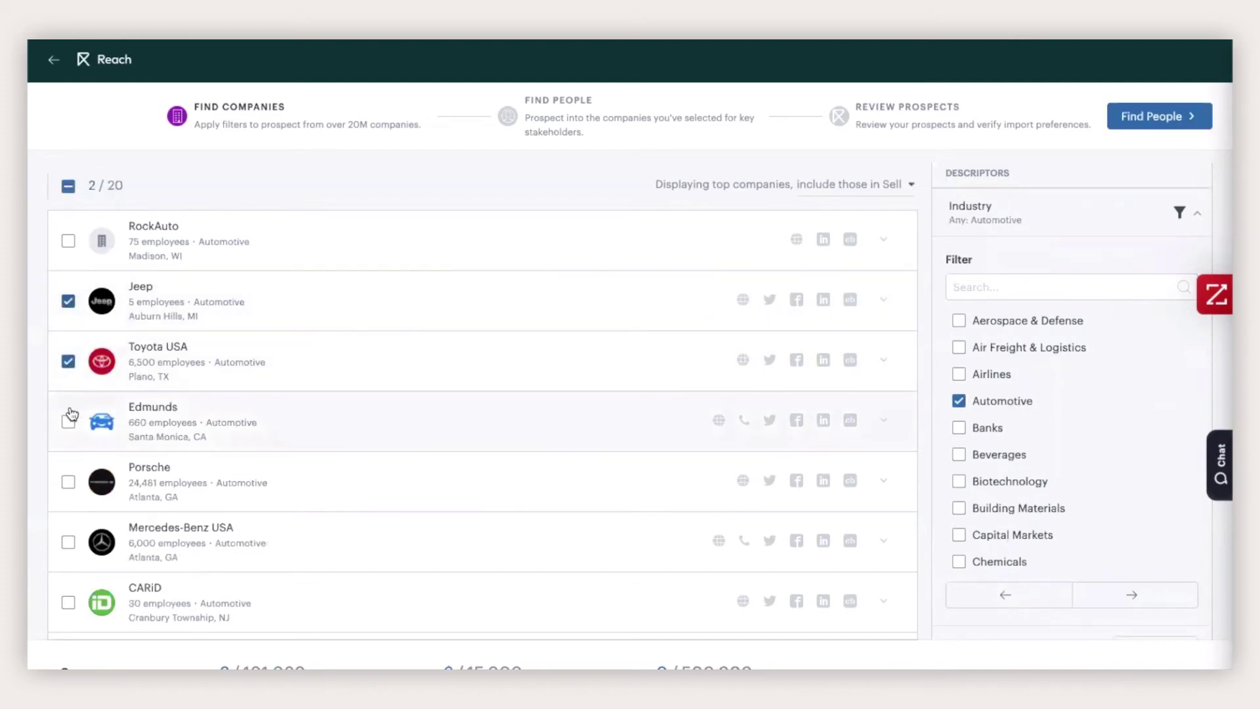
pyautogui.click(68, 421)
pyautogui.click(68, 481)
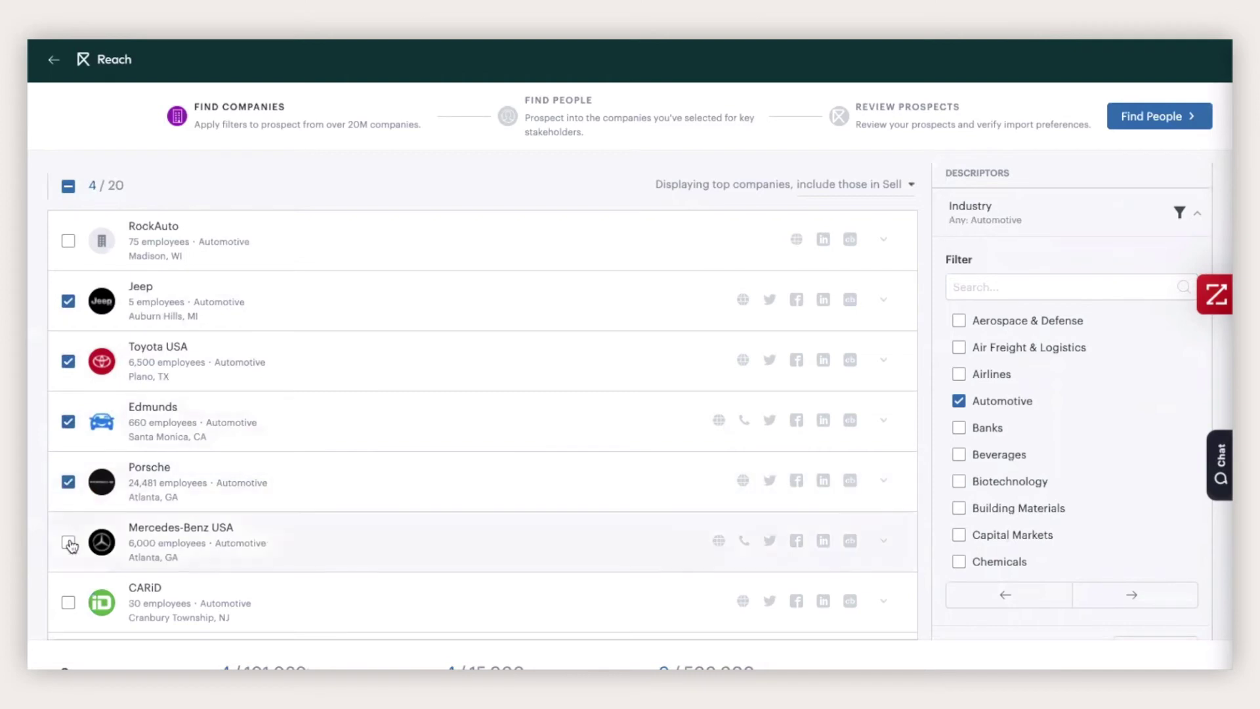
pyautogui.click(68, 542)
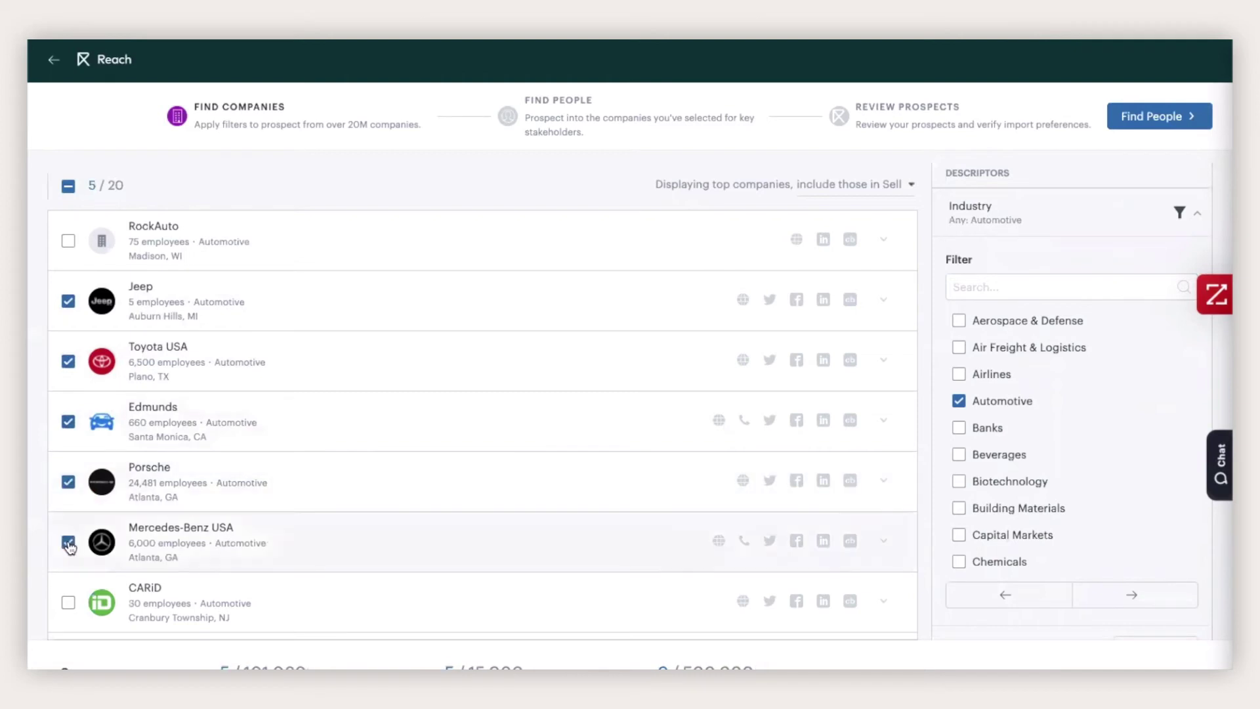
pyautogui.click(1154, 131)
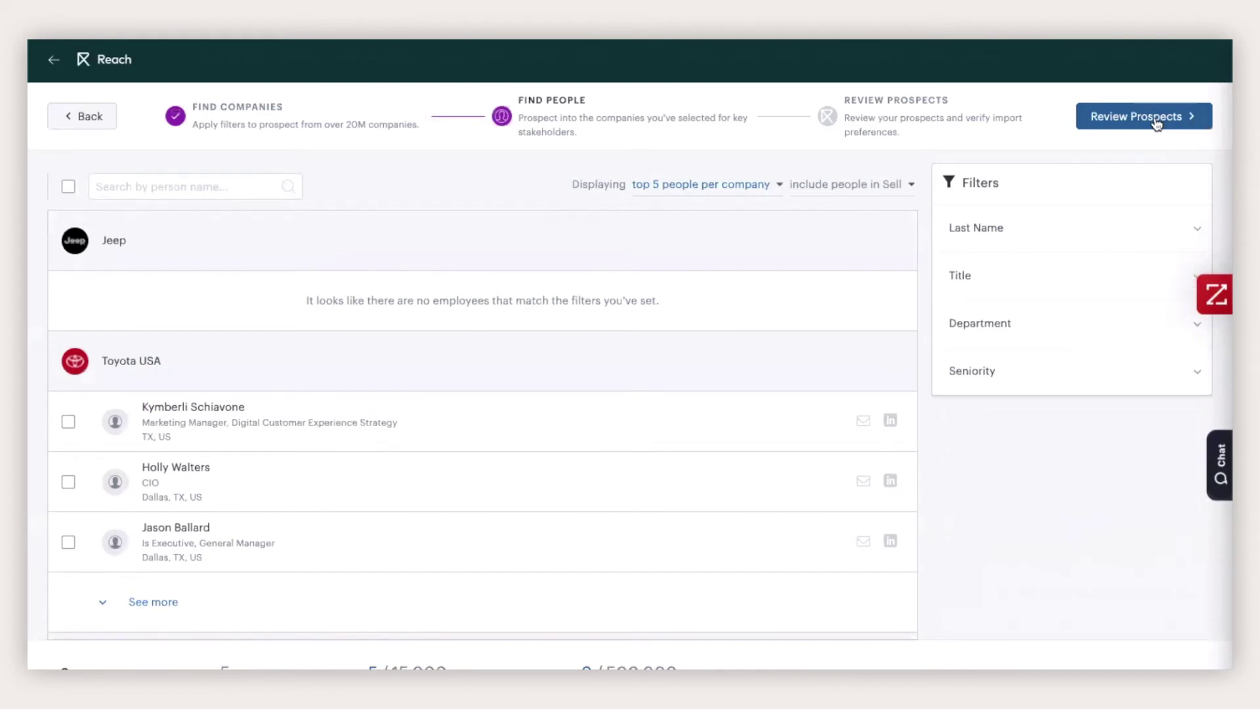
# - Filter the people by the Human Resources department
pyautogui.click(1005, 325)
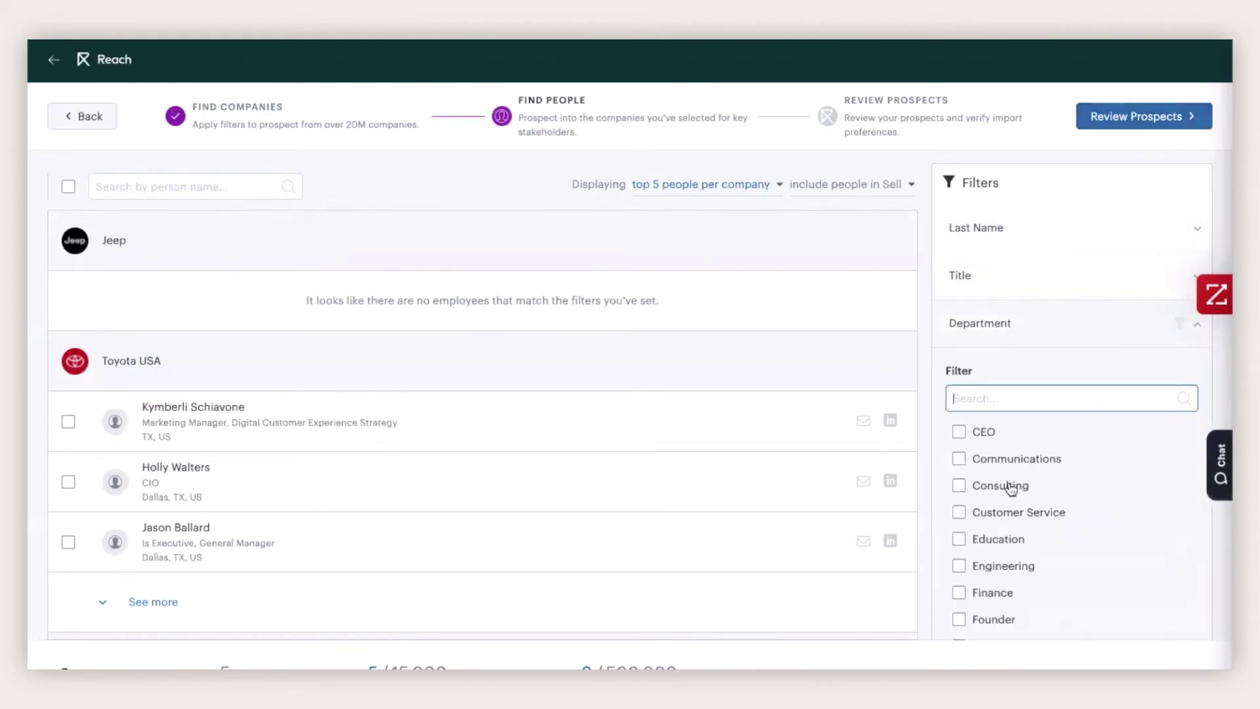
pyautogui.scroll(-2, 1015, 516)
pyautogui.scroll(-1, 1015, 516)
pyautogui.click(1023, 497)
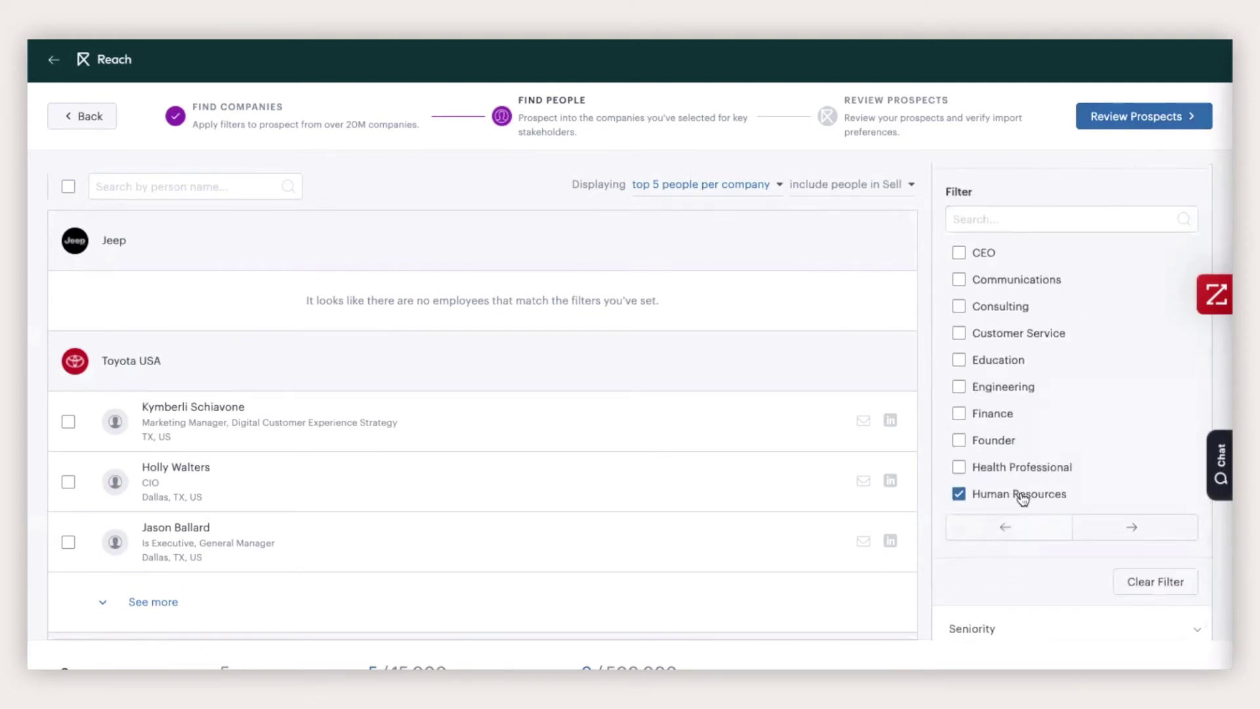
# - Select the three people listed under Toyota USA as prospects
pyautogui.scroll(-2, 612, 487)
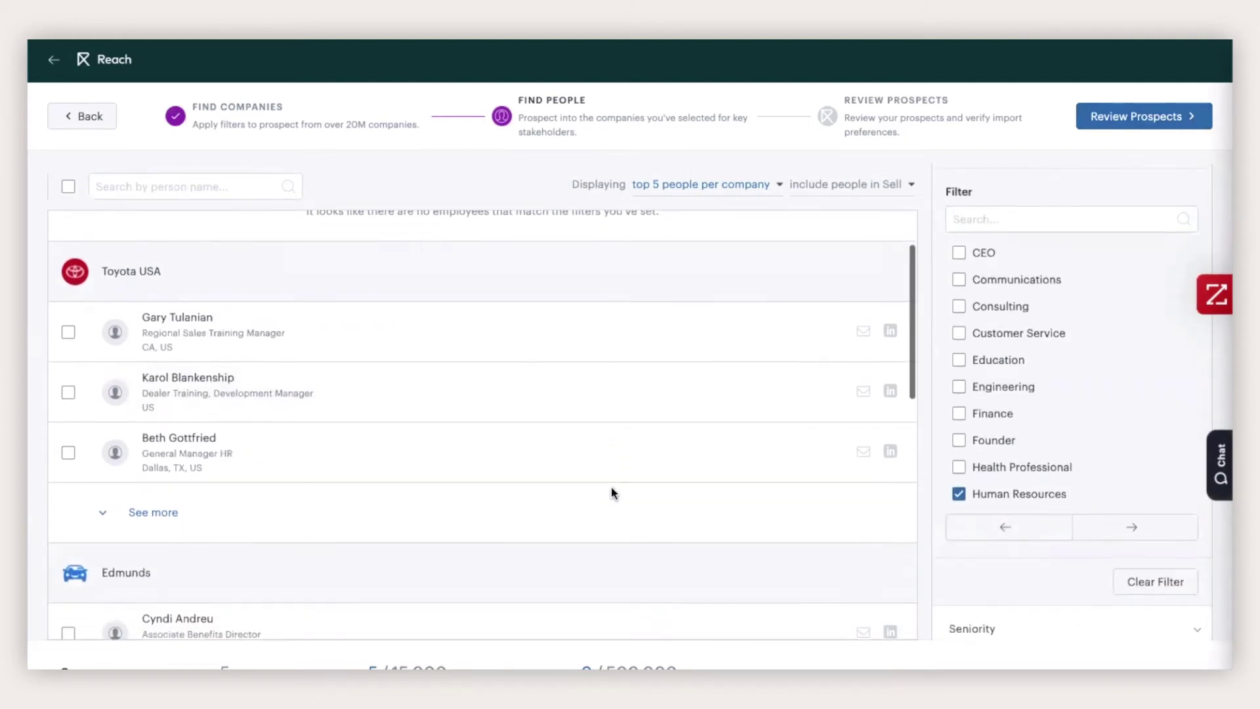
pyautogui.click(68, 303)
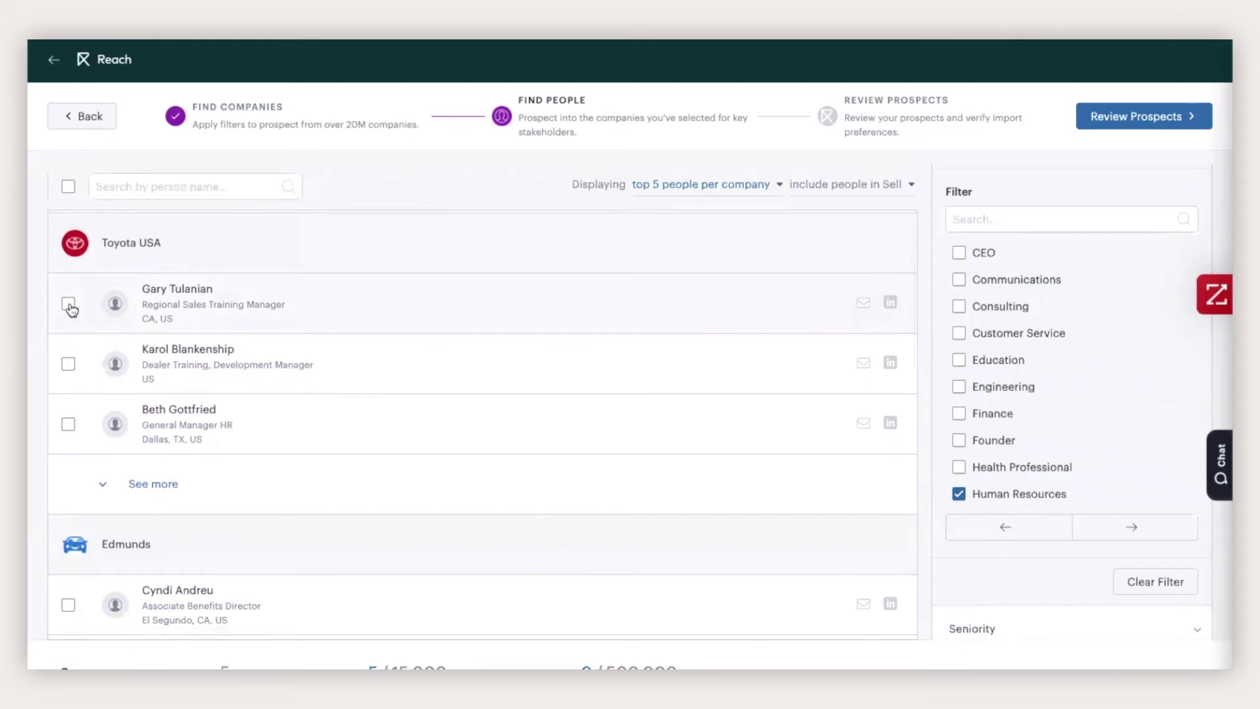
pyautogui.click(68, 364)
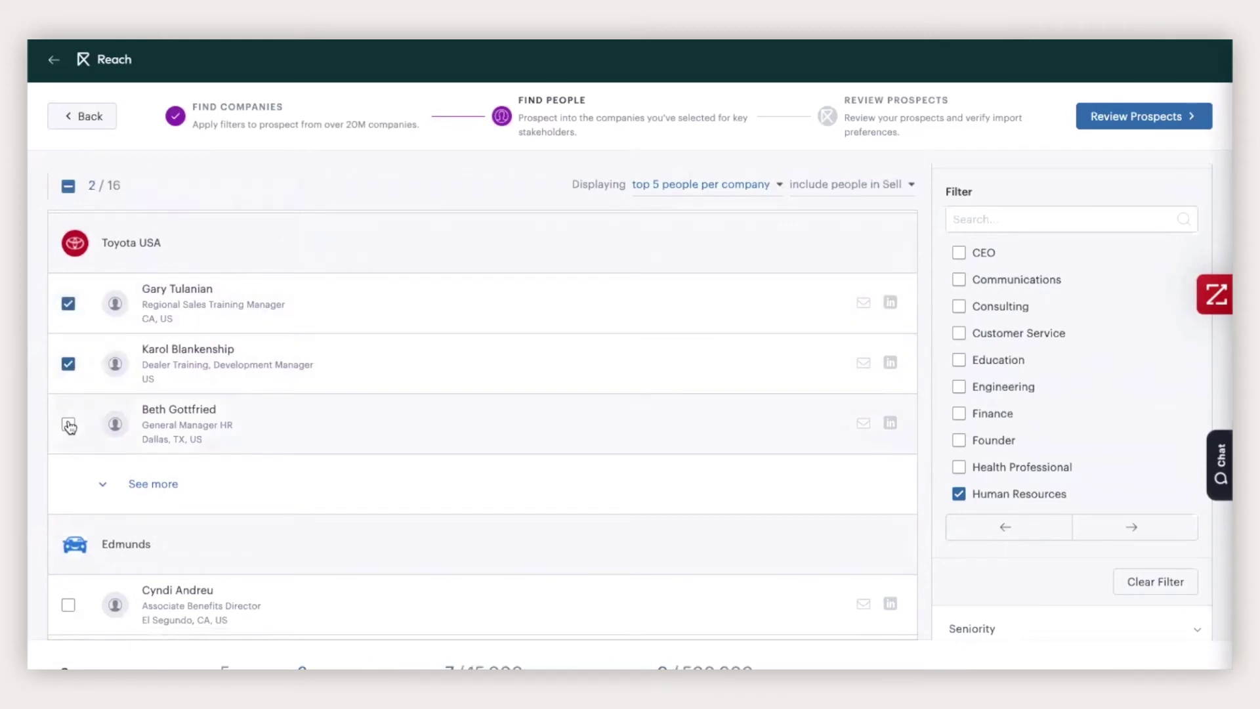
pyautogui.click(68, 425)
# - Select all four people listed under Edmunds as prospects
pyautogui.scroll(-3, 133, 463)
pyautogui.scroll(-2, 125, 393)
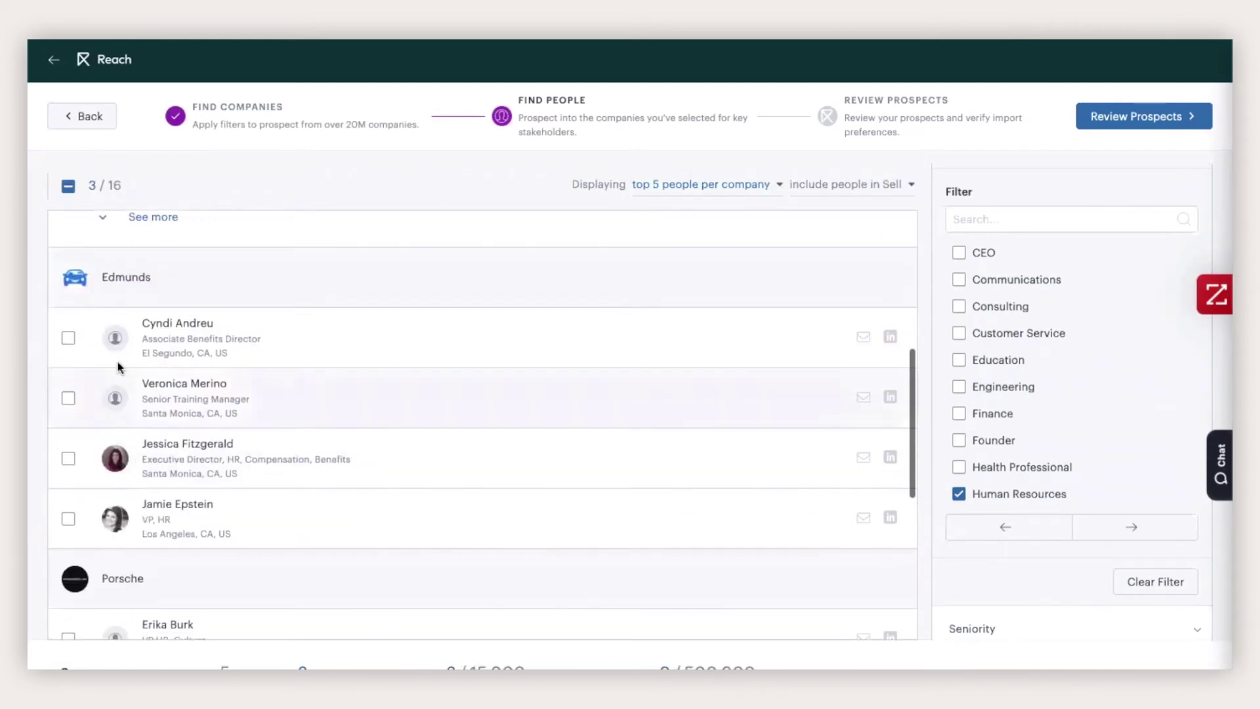
pyautogui.click(69, 338)
pyautogui.click(68, 398)
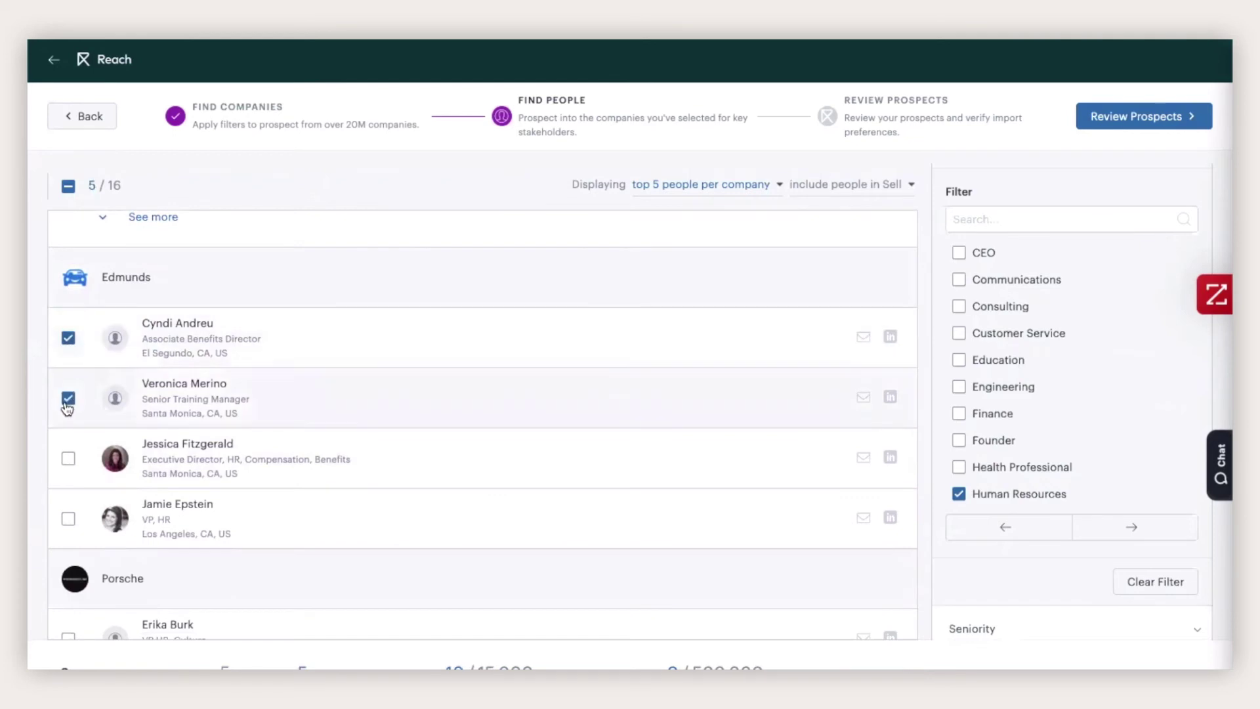
pyautogui.click(69, 458)
pyautogui.click(68, 518)
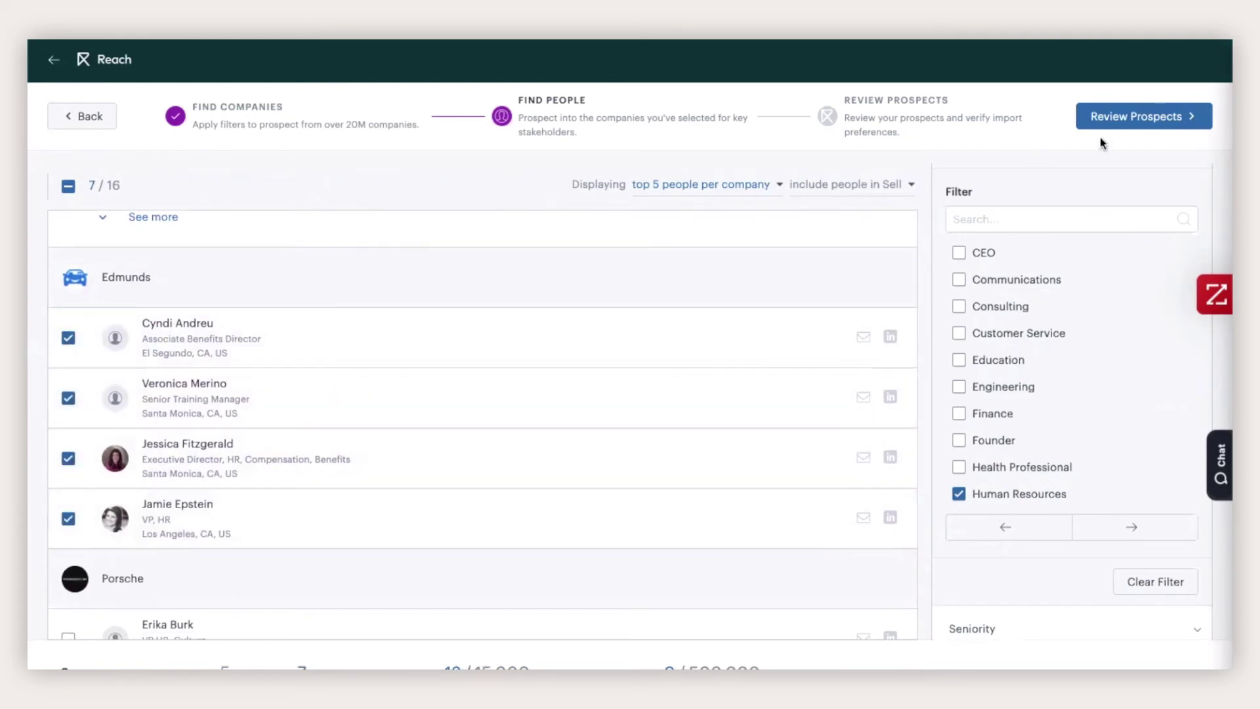
# - Review the selected prospects and import them into Sell as leads
pyautogui.click(1120, 118)
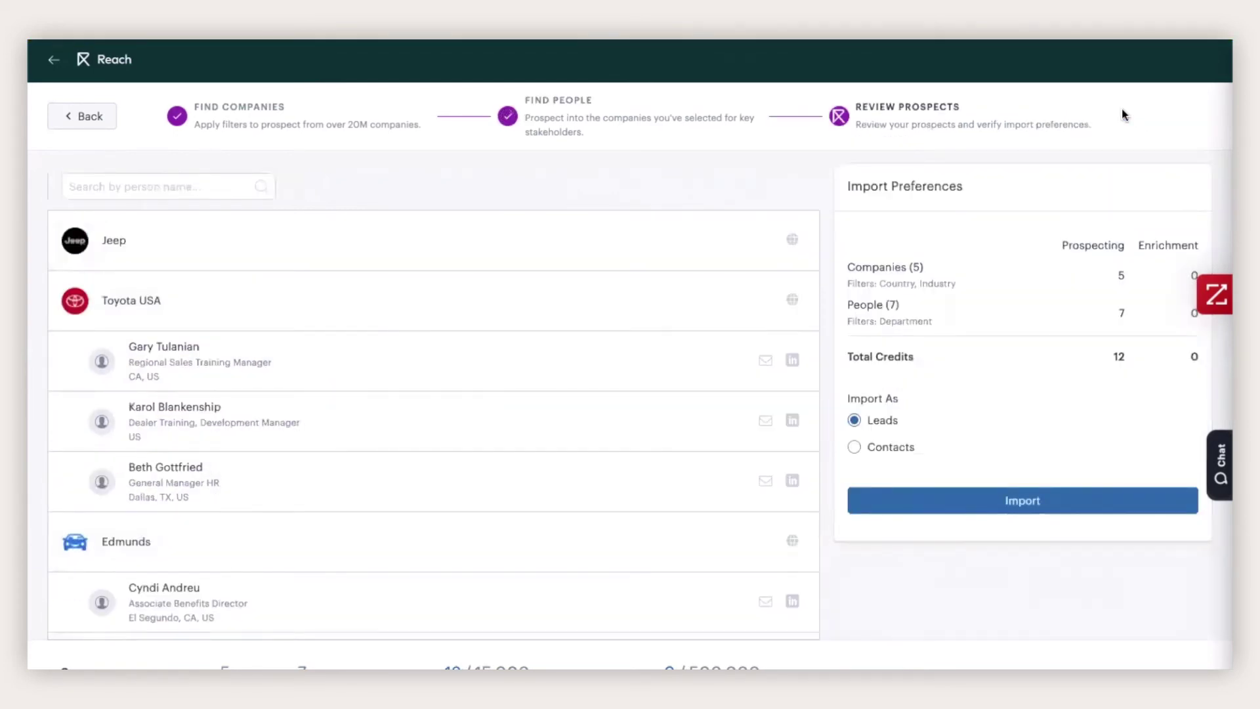
pyautogui.click(1027, 504)
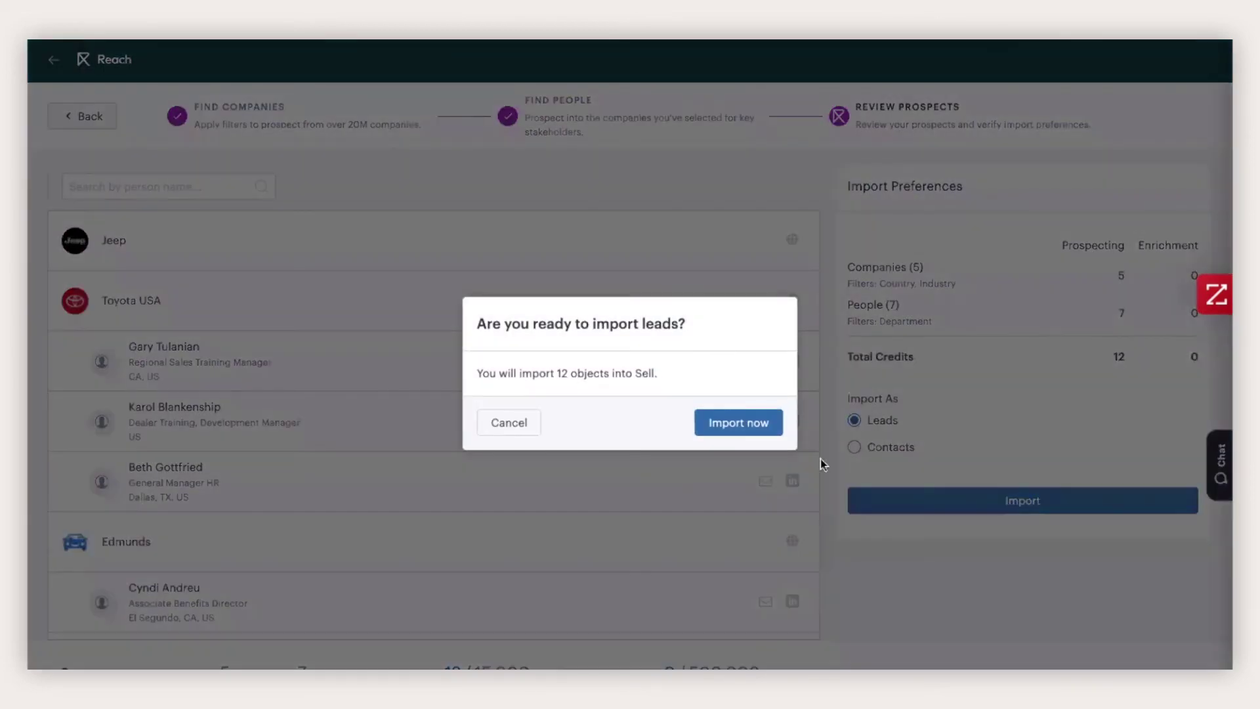
pyautogui.click(727, 423)
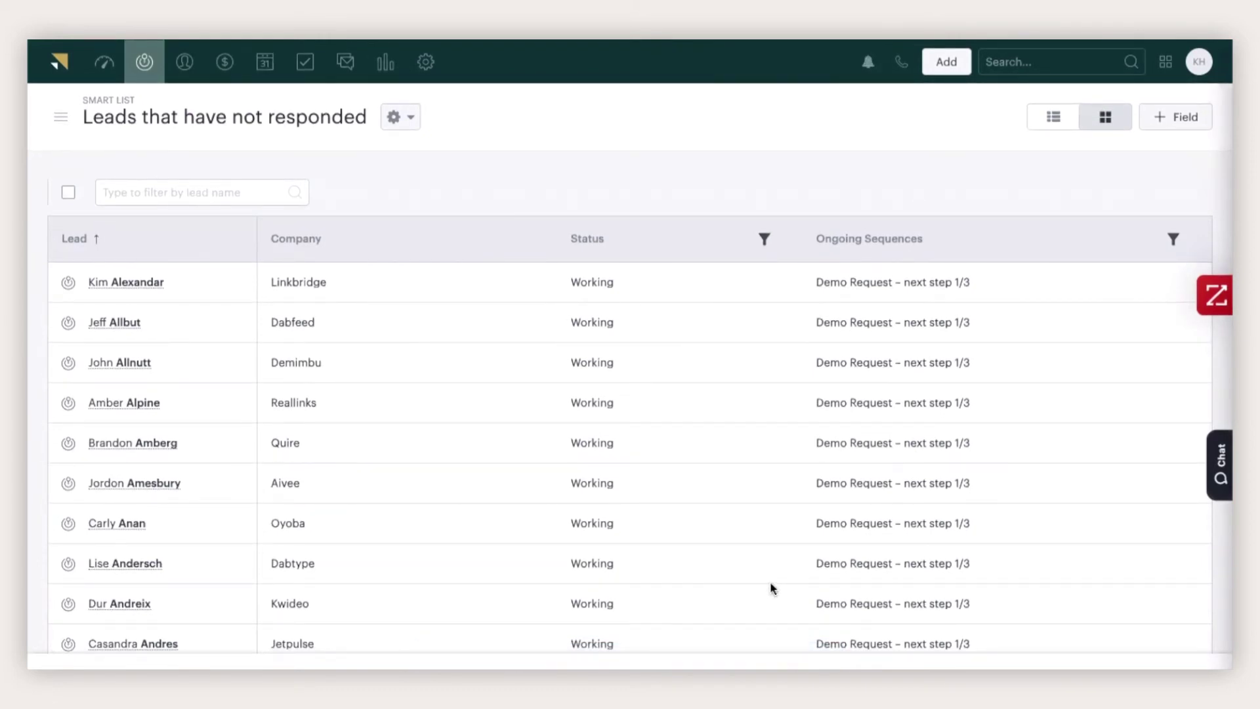
# - View the Funnel Report with its date range choices, filtered by the deal source Newspaper ad, and leave the report
pyautogui.click(384, 62)
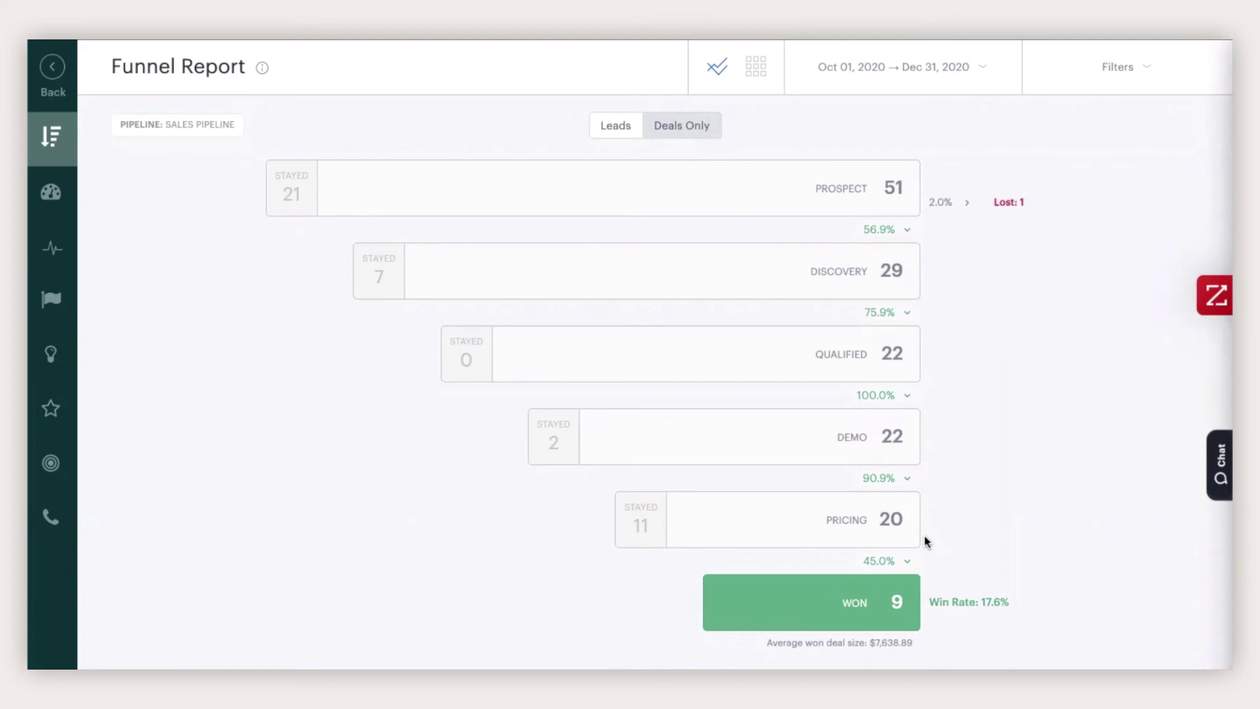
pyautogui.click(845, 81)
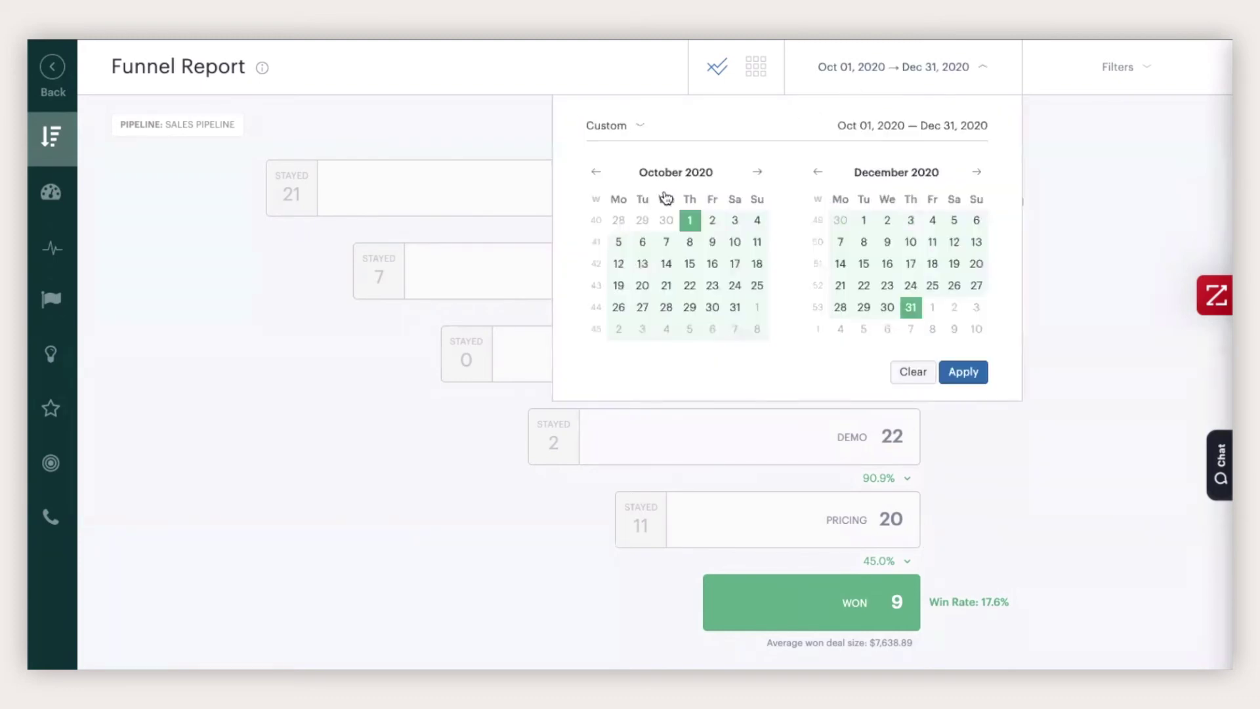
pyautogui.click(1142, 67)
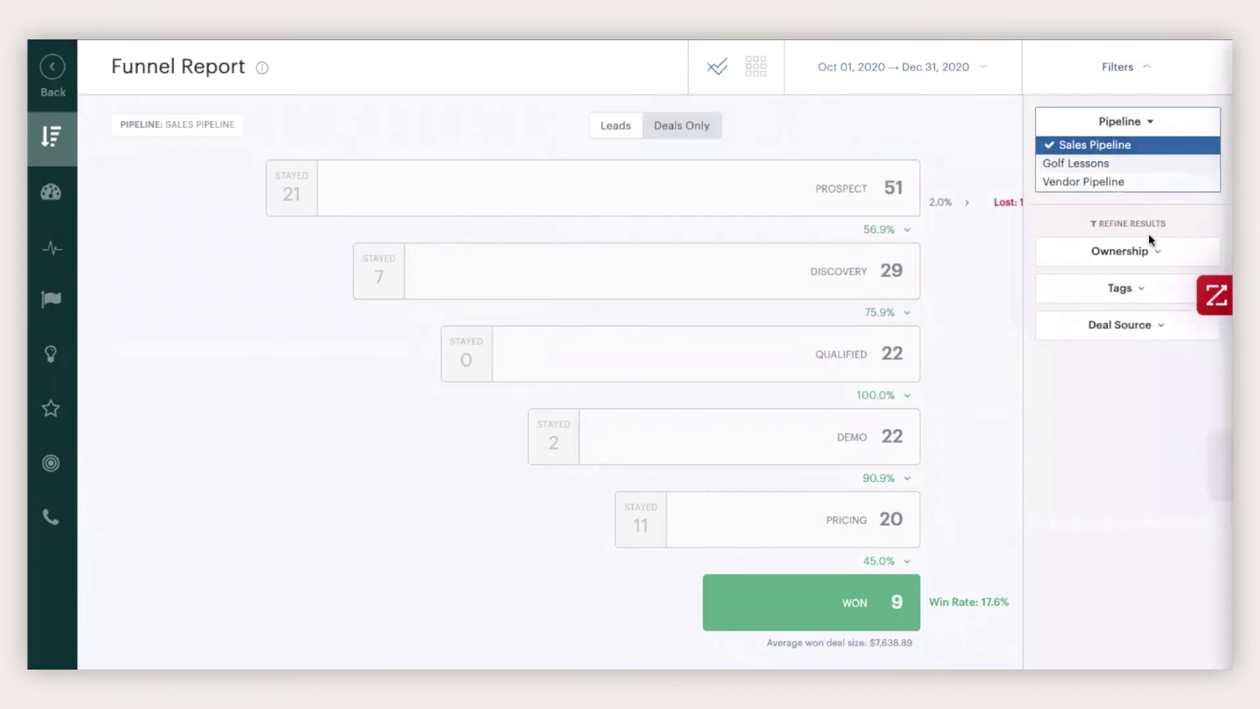
pyautogui.click(1134, 324)
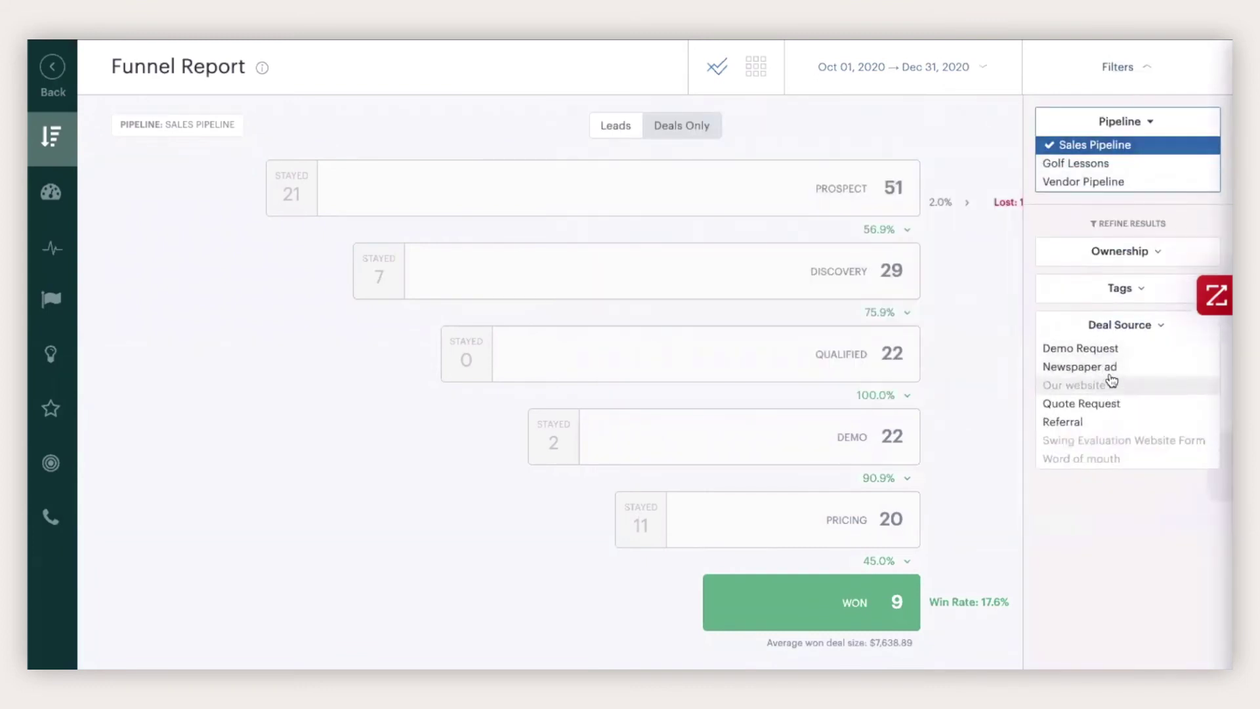
pyautogui.click(1119, 367)
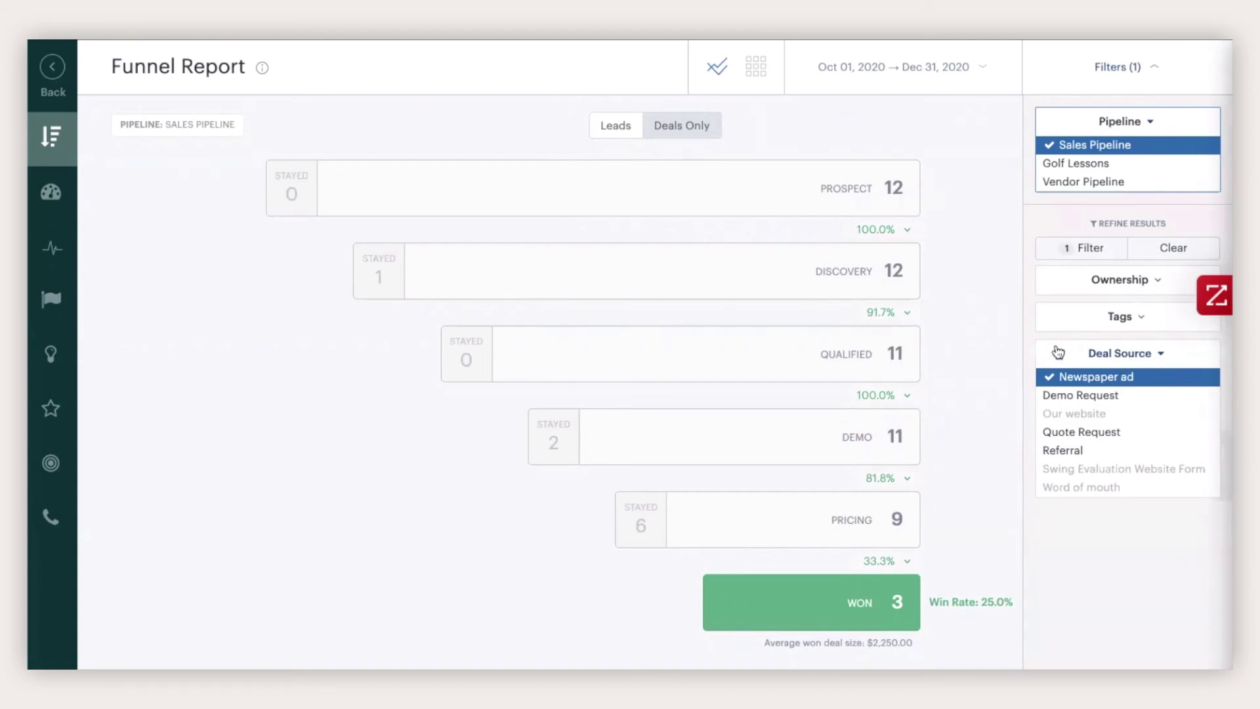
pyautogui.click(59, 77)
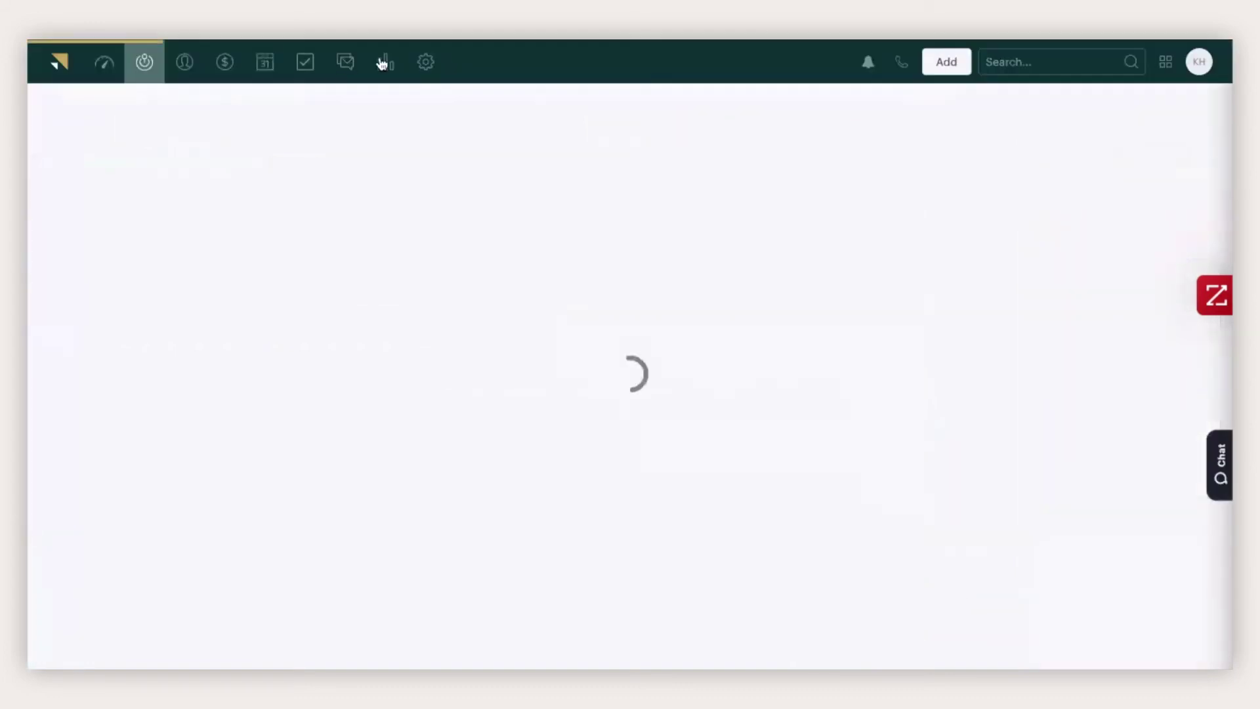
# - Open the custom field settings for contacts
pyautogui.click(426, 61)
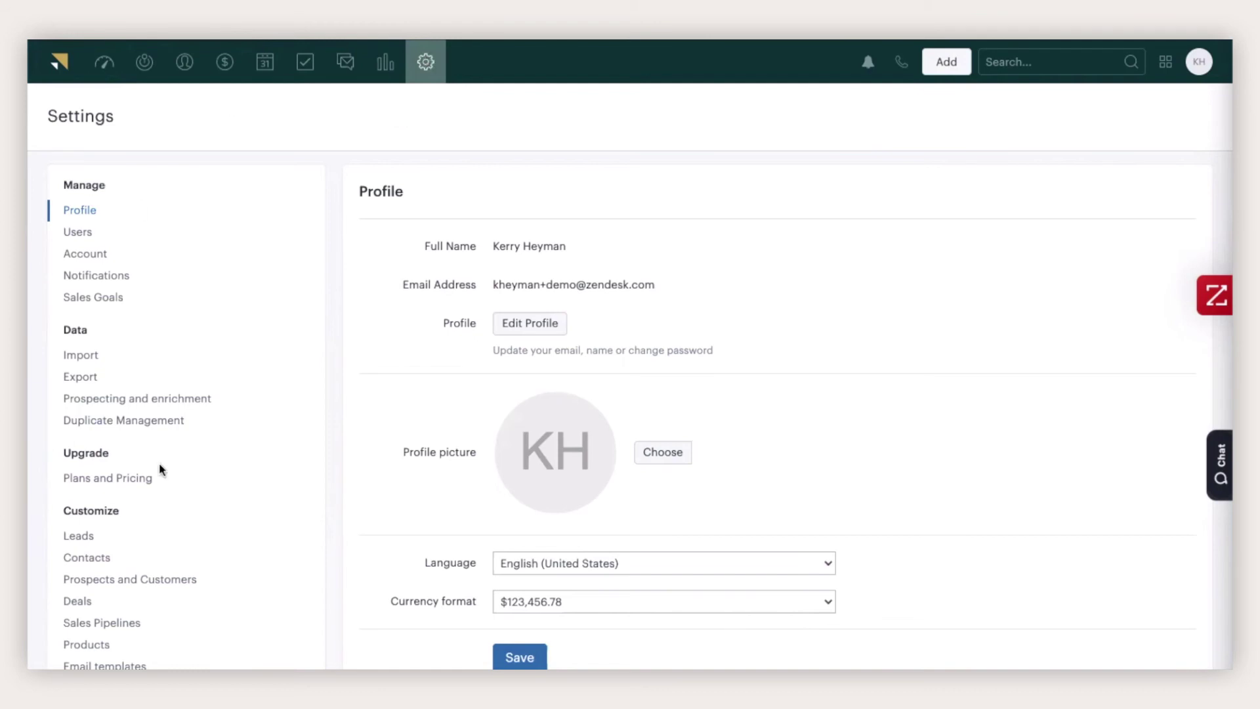
pyautogui.scroll(-2, 160, 472)
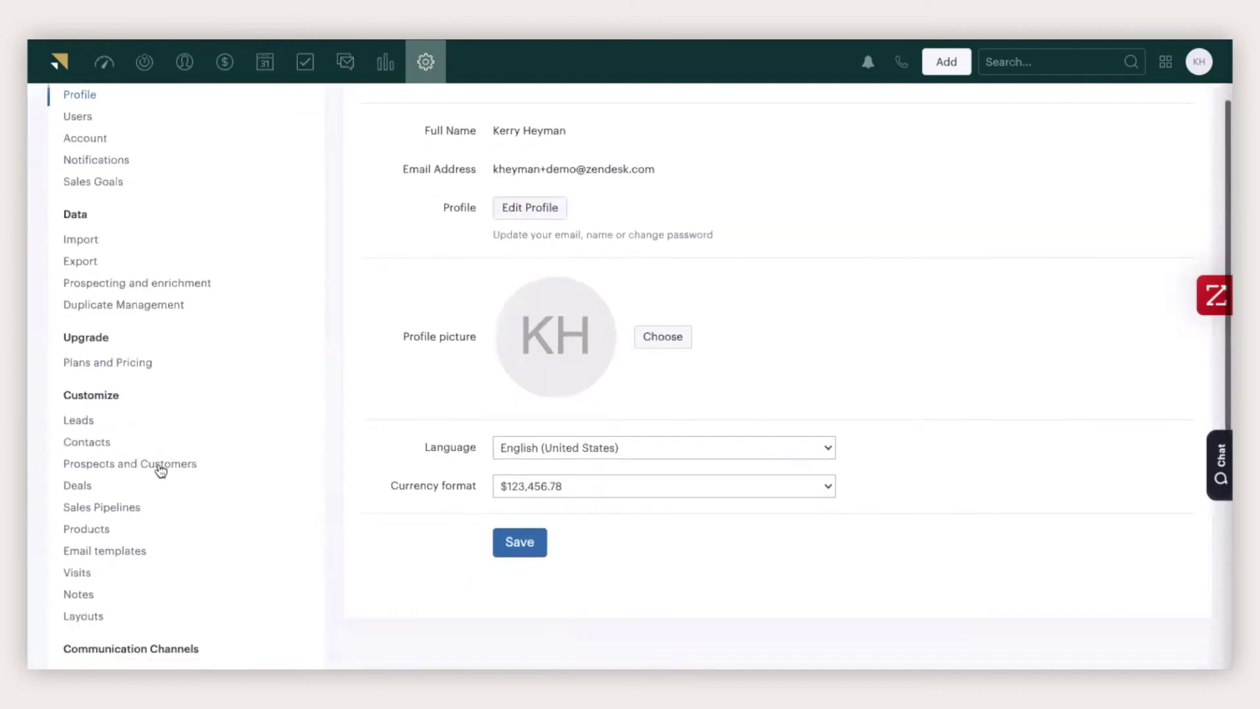
pyautogui.click(93, 443)
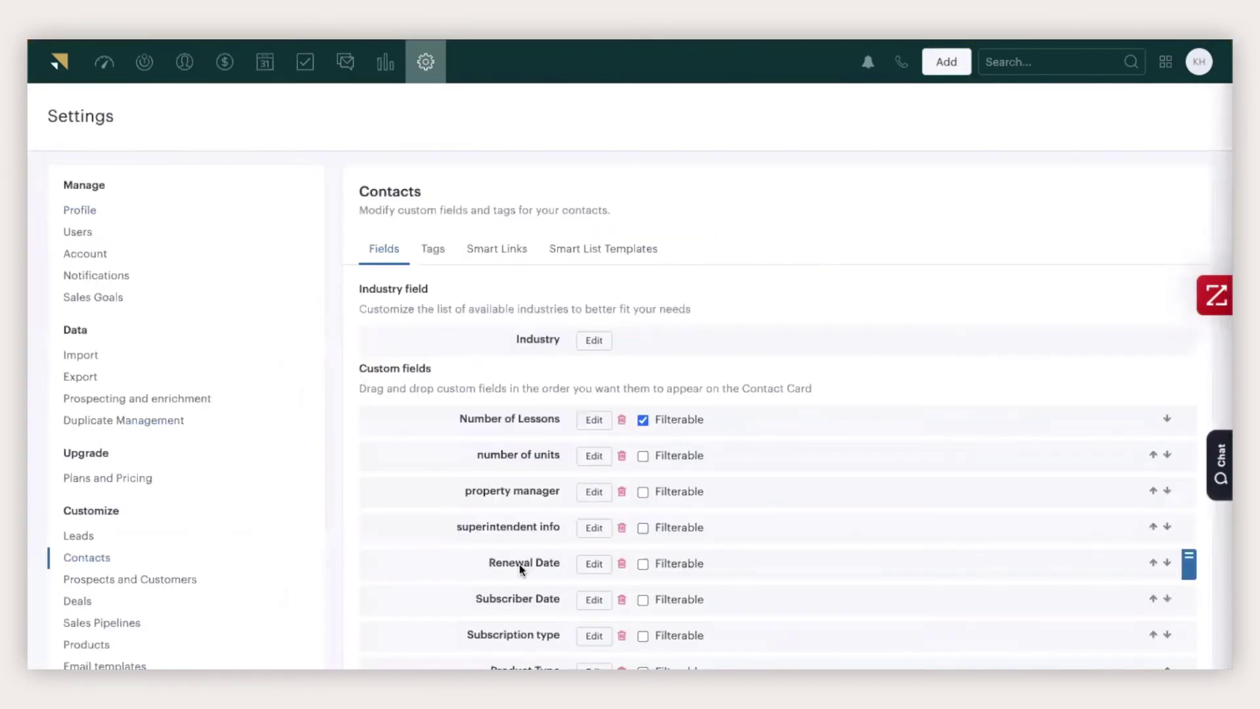
pyautogui.scroll(-2, 518, 565)
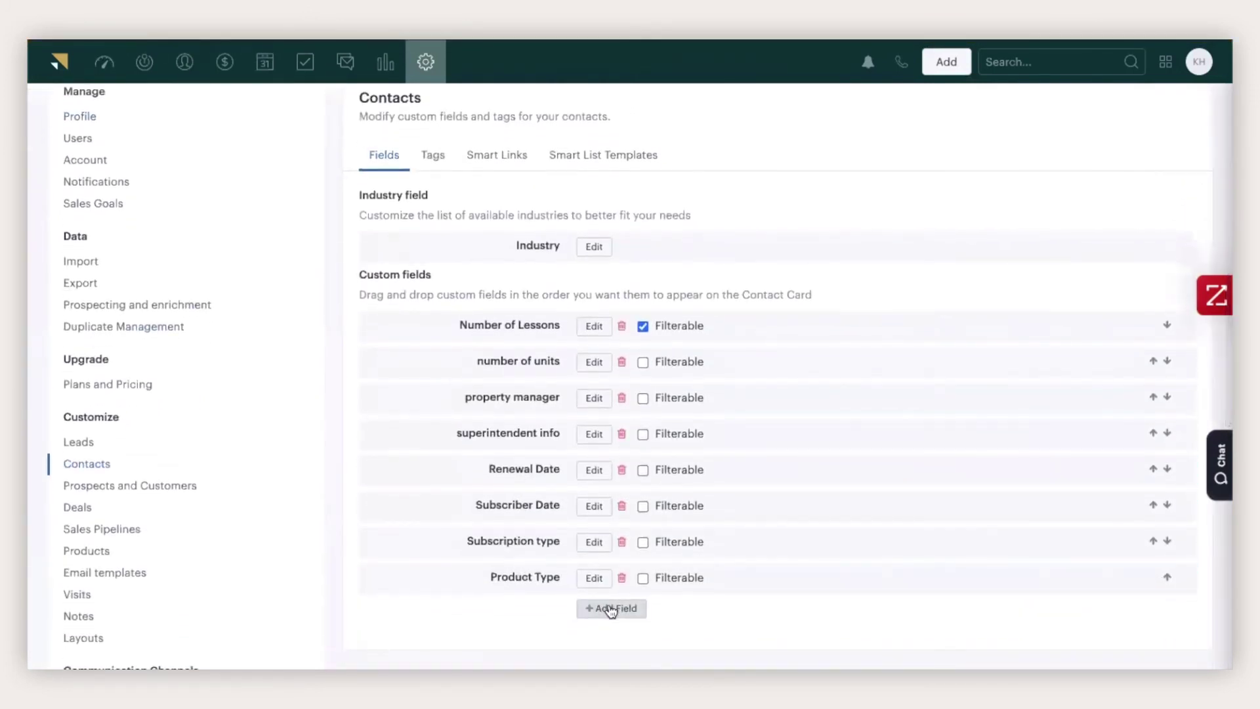
# - Add a Single Line Text custom field labelled "Product Interest" to the contacts and save it
pyautogui.click(608, 609)
pyautogui.scroll(-3, 608, 609)
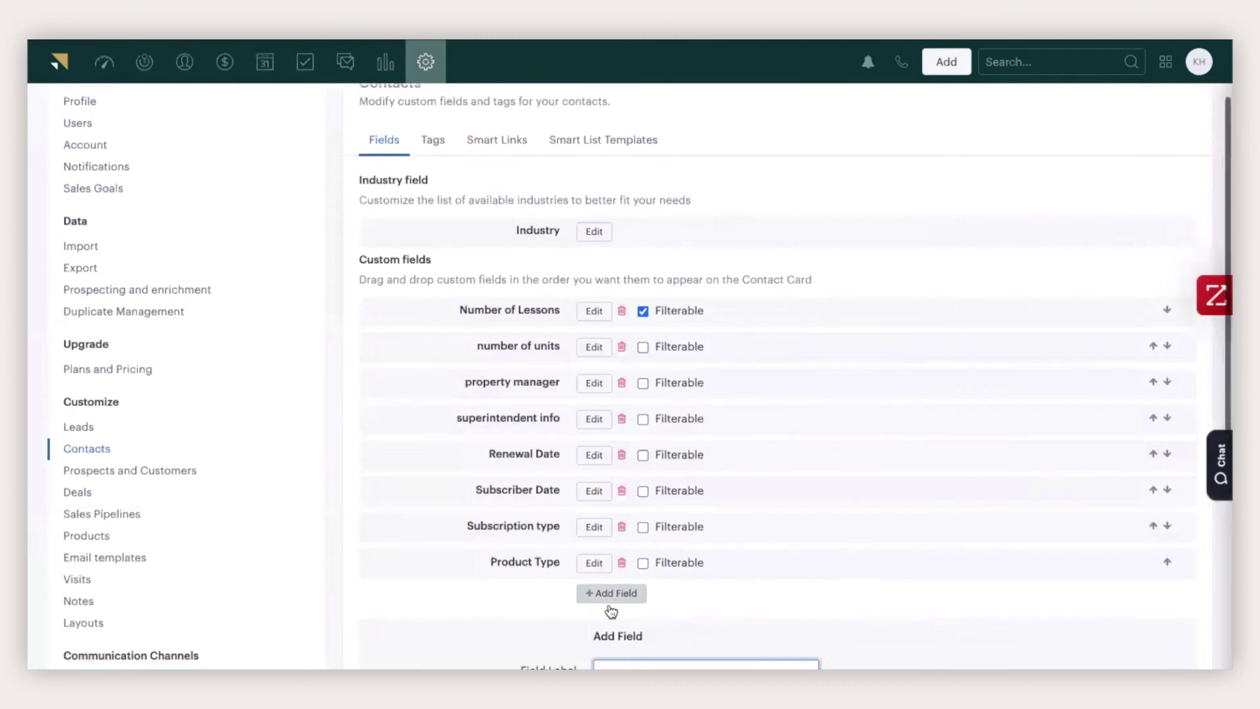
pyautogui.click(624, 556)
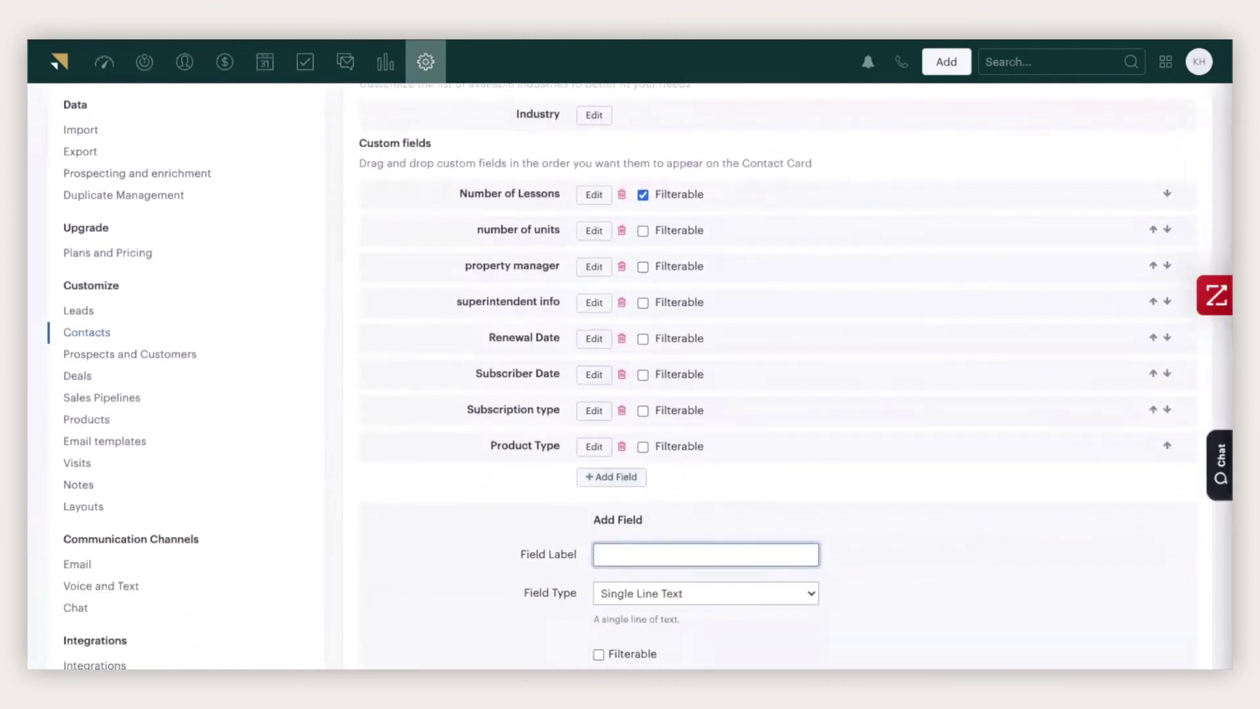
pyautogui.write('Product Interest')
pyautogui.click(653, 620)
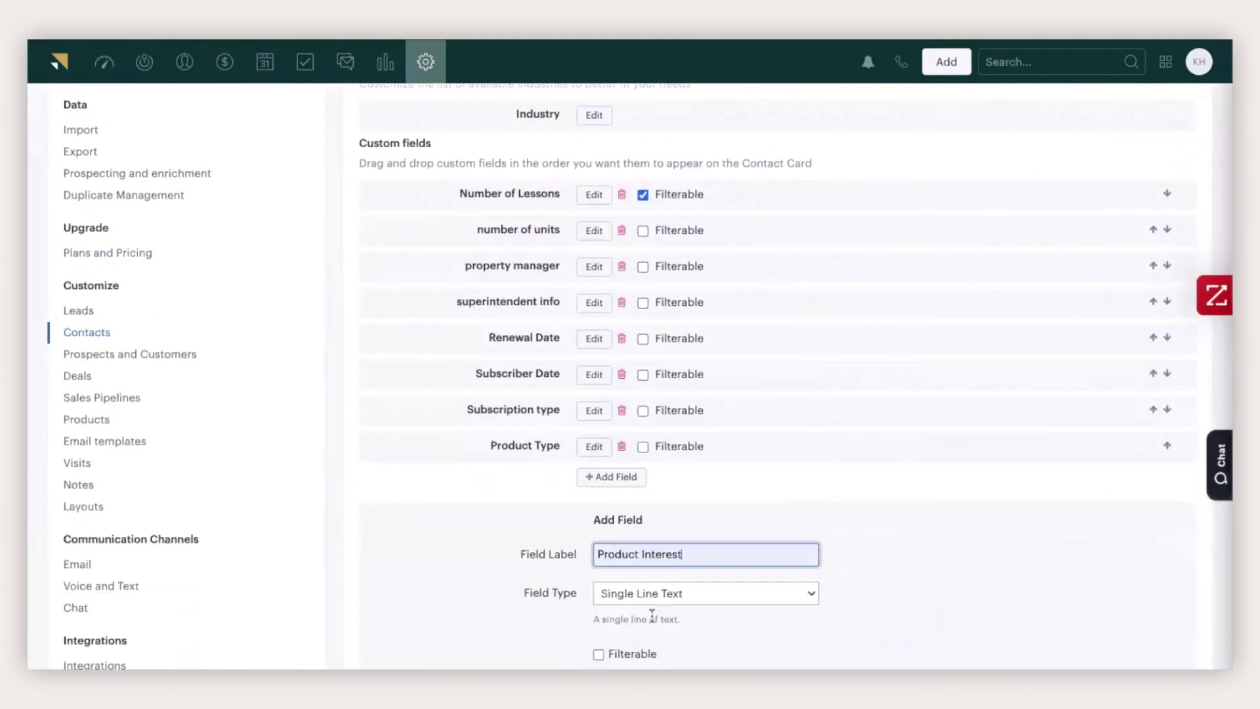
pyautogui.scroll(-3, 650, 611)
pyautogui.click(614, 654)
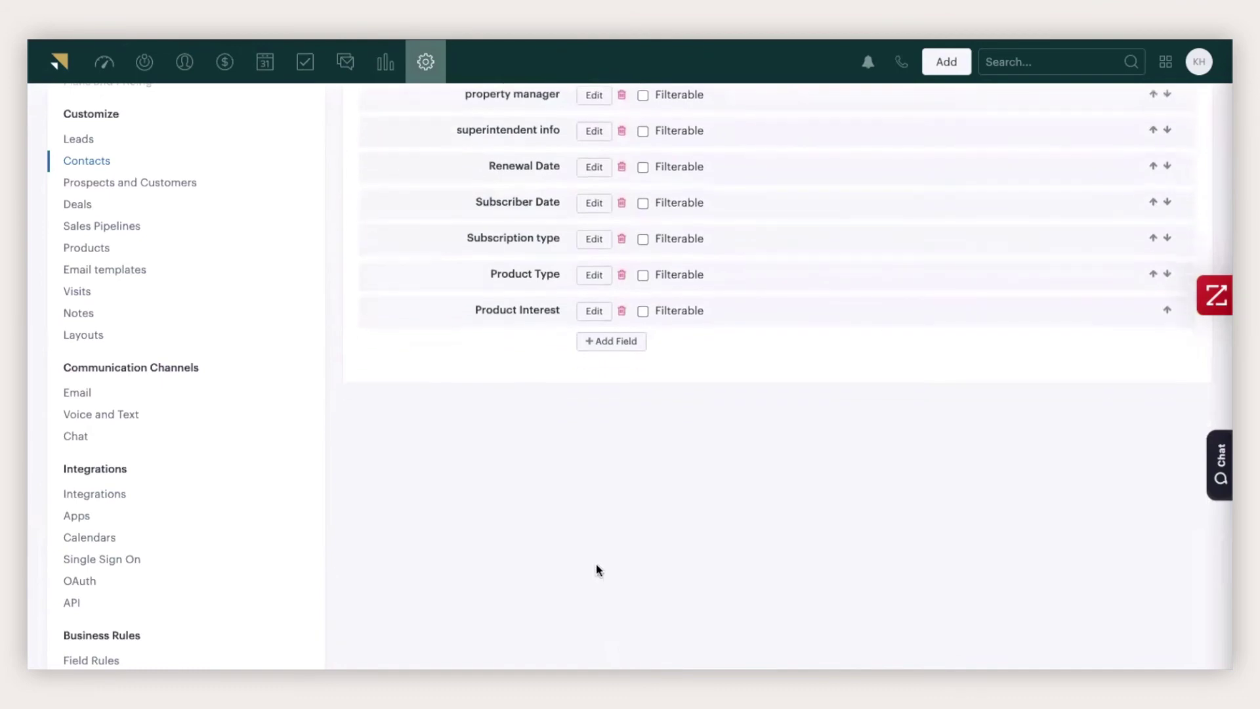
pyautogui.scroll(5, 596, 568)
pyautogui.scroll(1, 598, 566)
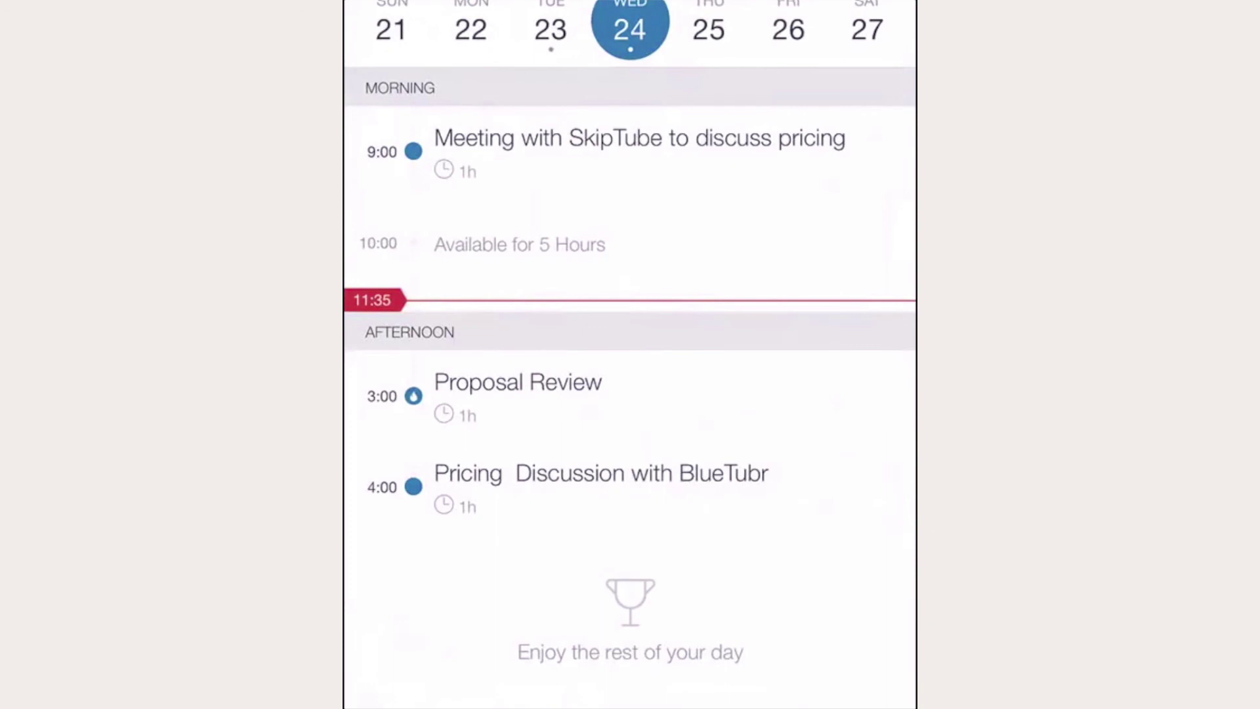
# - In the Sell mobile app, open the Proposal Review meeting's attendee, view the options for their phone number and dismiss them
pyautogui.click(518, 394)
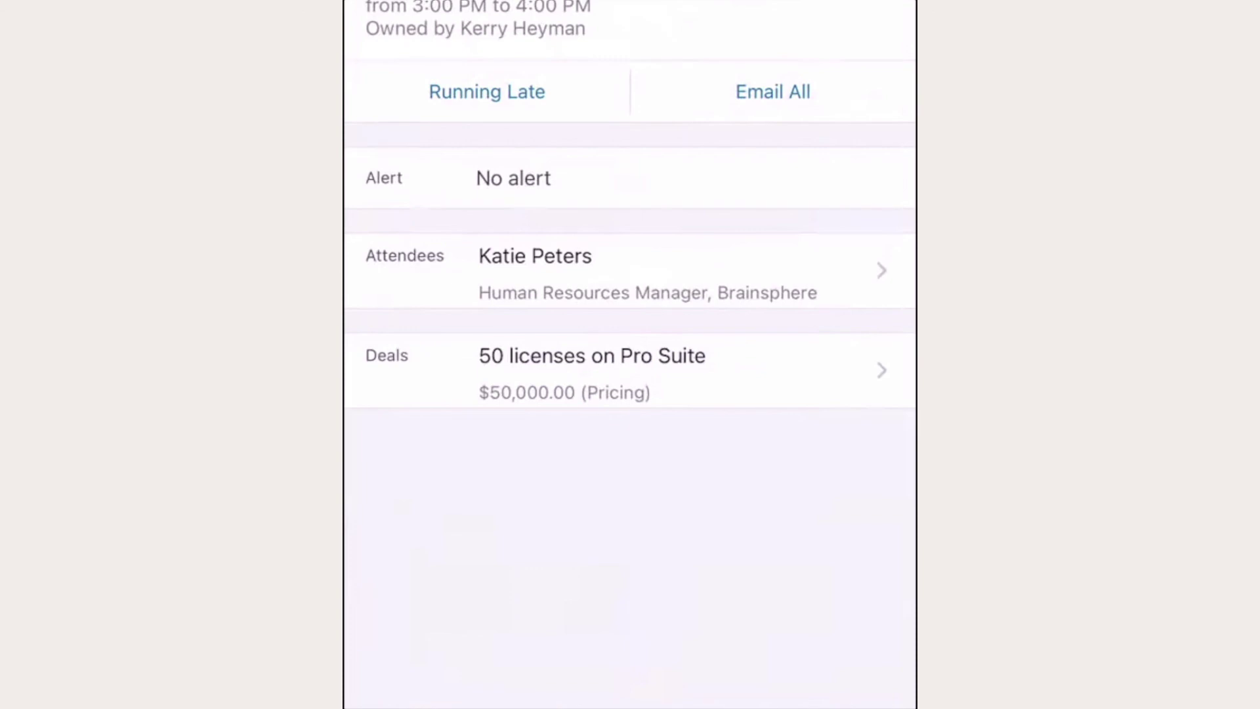
pyautogui.click(591, 270)
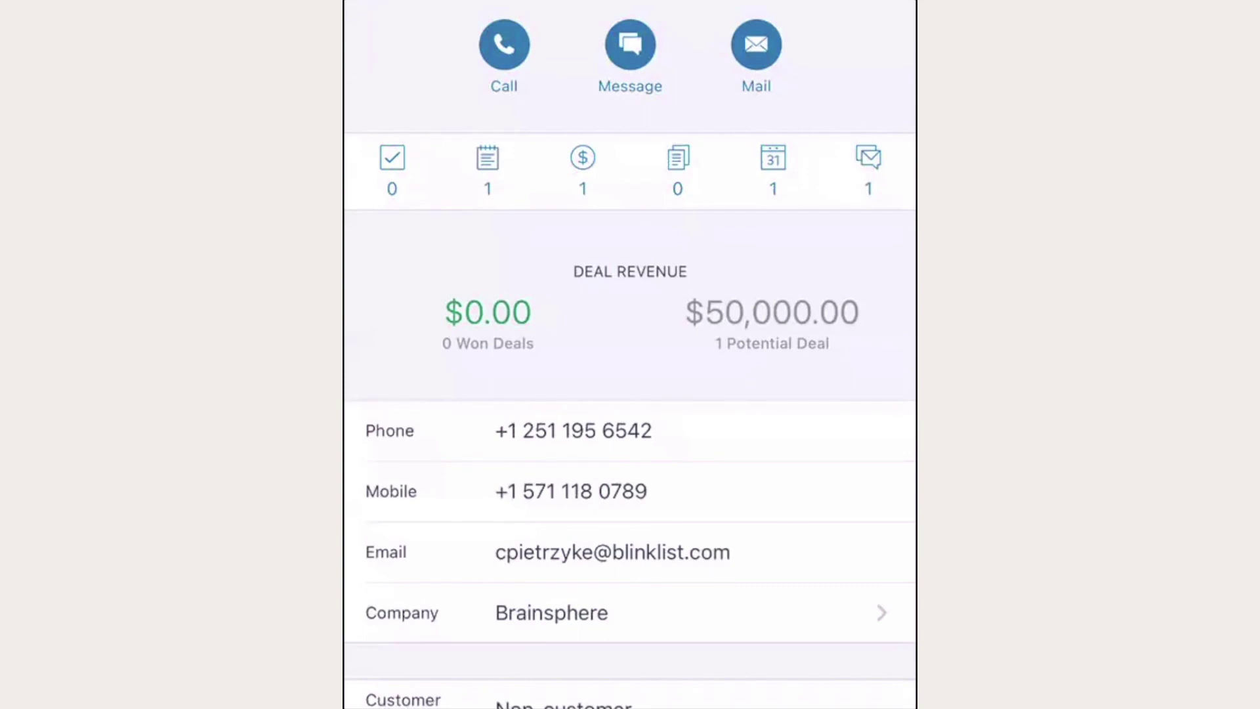
pyautogui.click(574, 431)
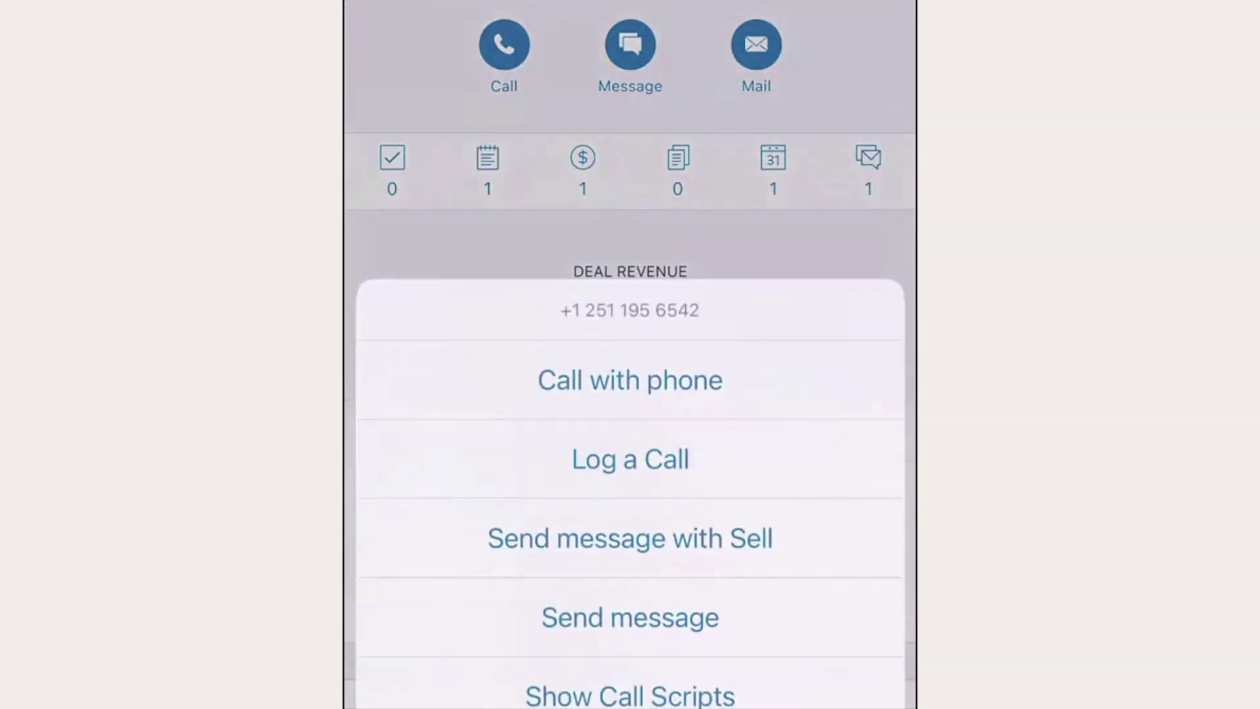
pyautogui.click(630, 237)
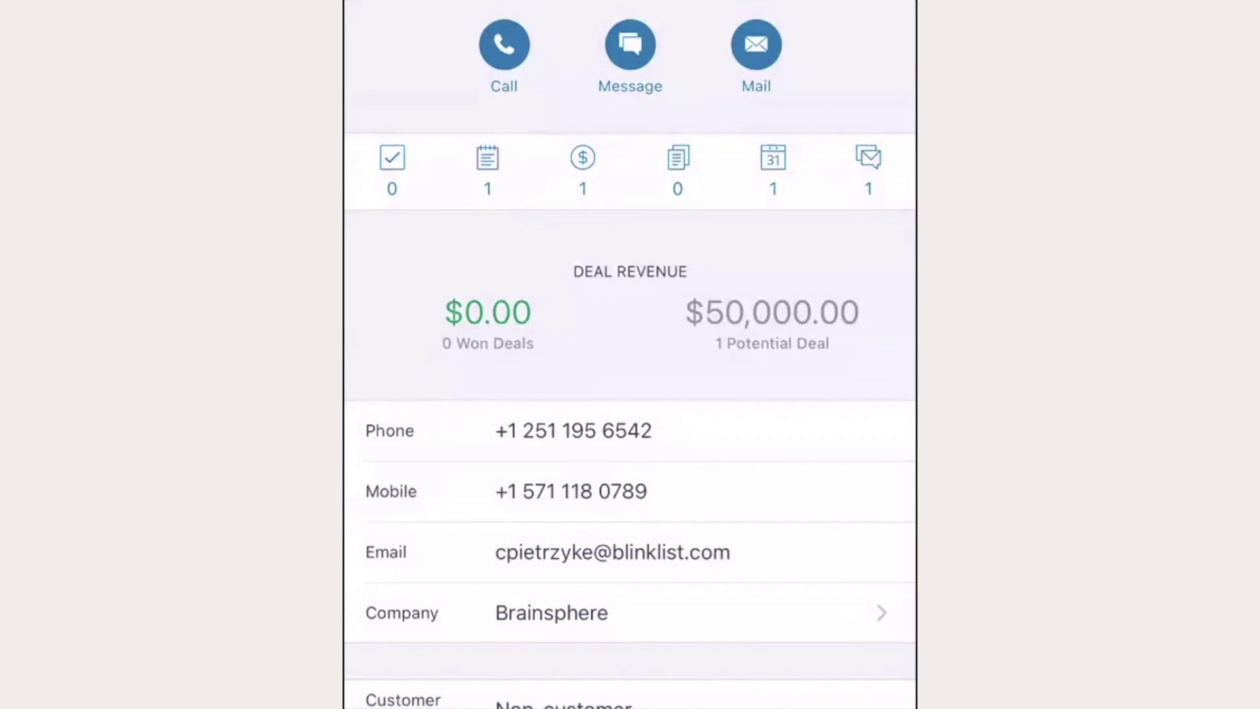